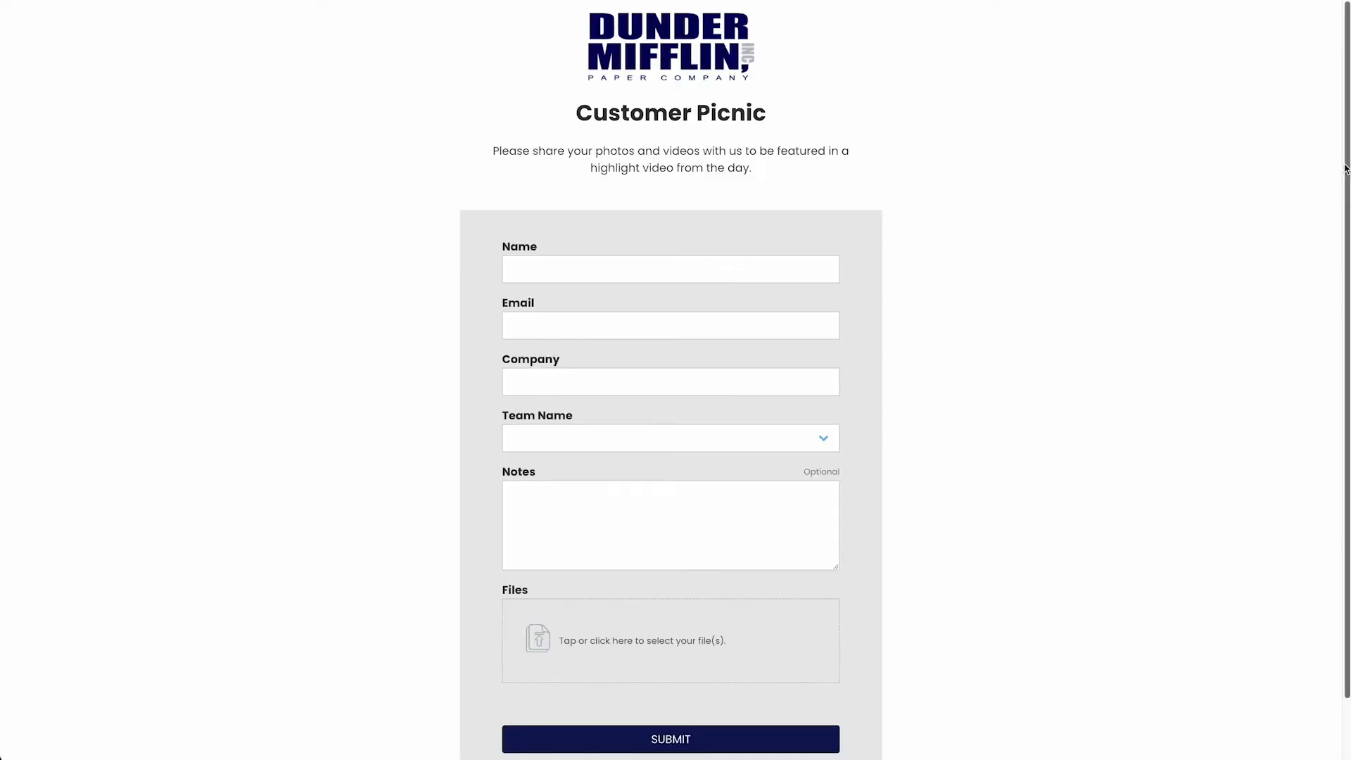
Scroll the Upload Forms list to find the Customer Picnic form with its 3 submissions.
{"action": "scroll", "coordinate": [1339, 228], "scroll_direction": "down", "scroll_amount": 1}
{"action": "scroll", "coordinate": [1336, 247], "scroll_direction": "up", "scroll_amount": 1}
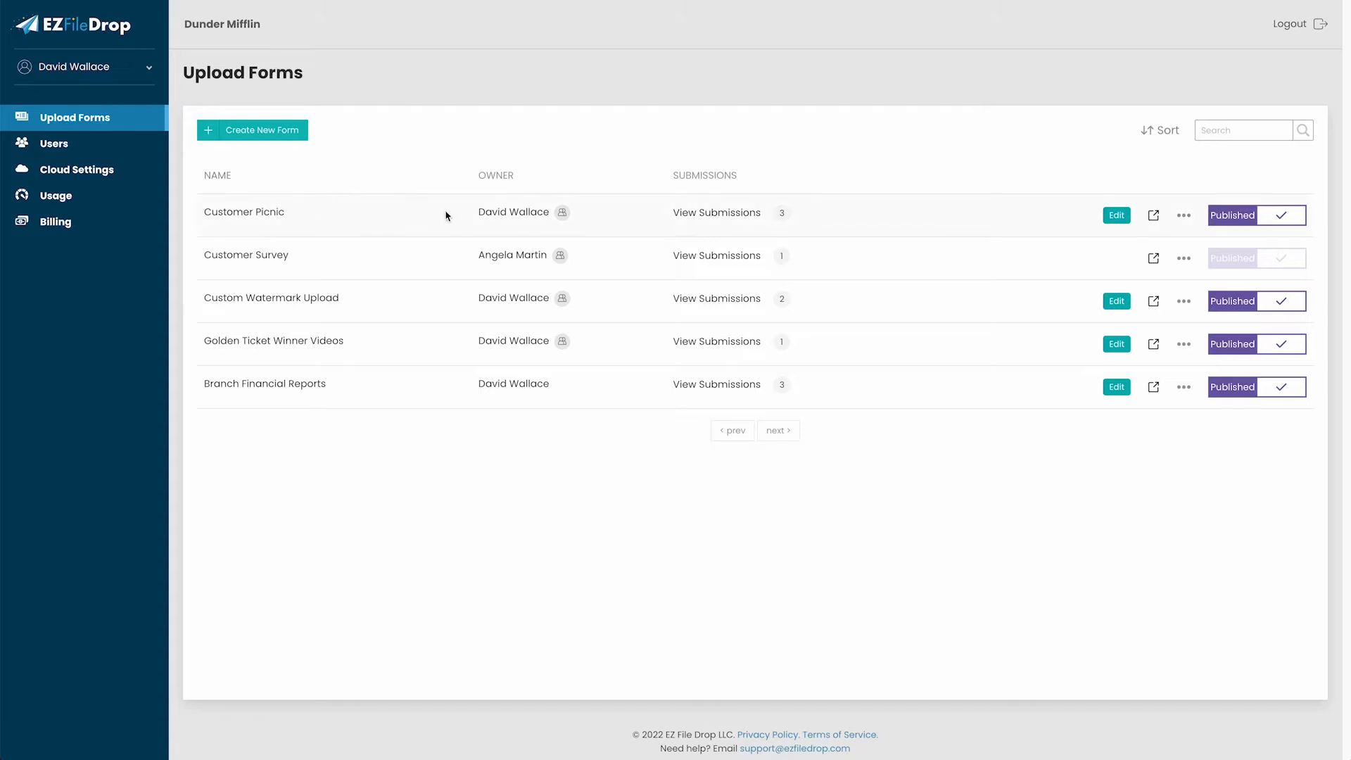
Open Customer Picnic's Setup and scroll to its fields: Name, Email, Company, Team Name, Notes, Files.
{"action": "left_click", "coordinate": [1115, 215]}
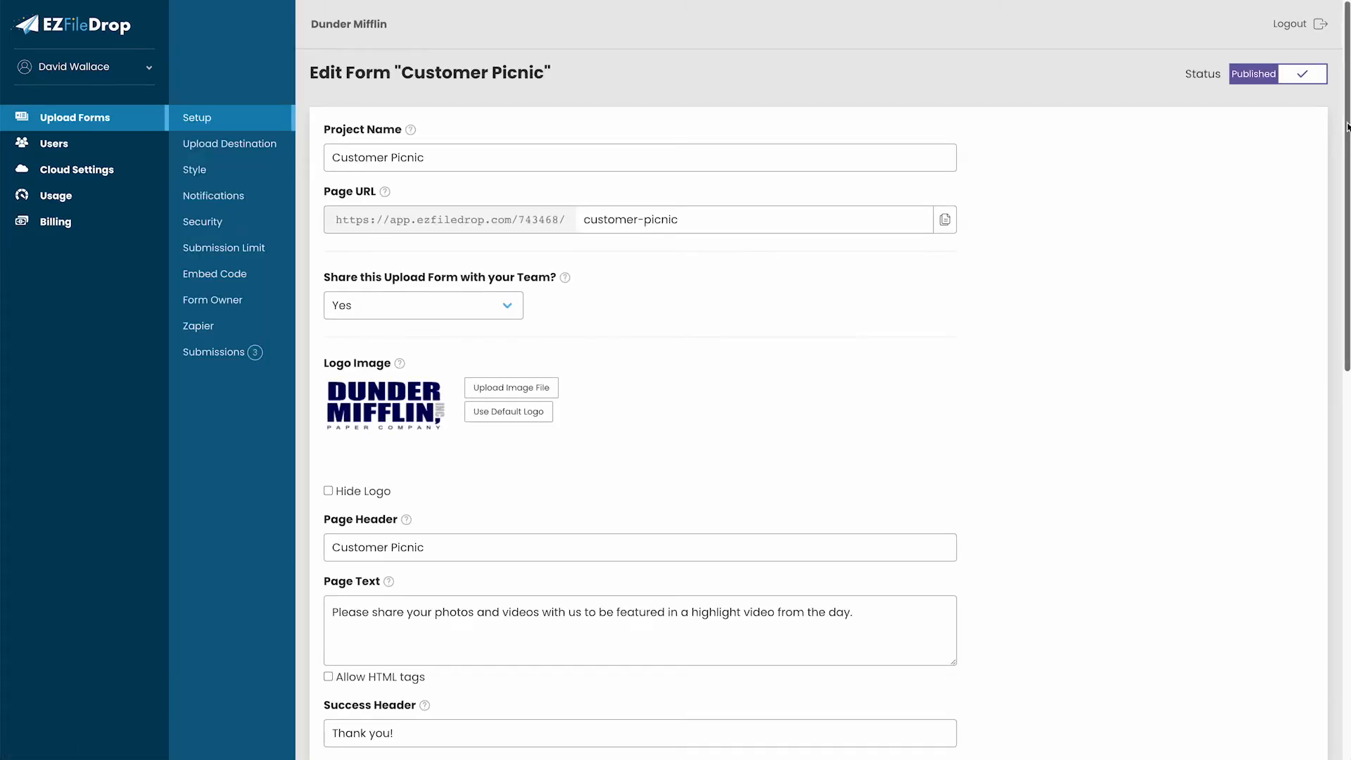
{"action": "scroll", "coordinate": [1346, 127], "scroll_direction": "down", "scroll_amount": 1}
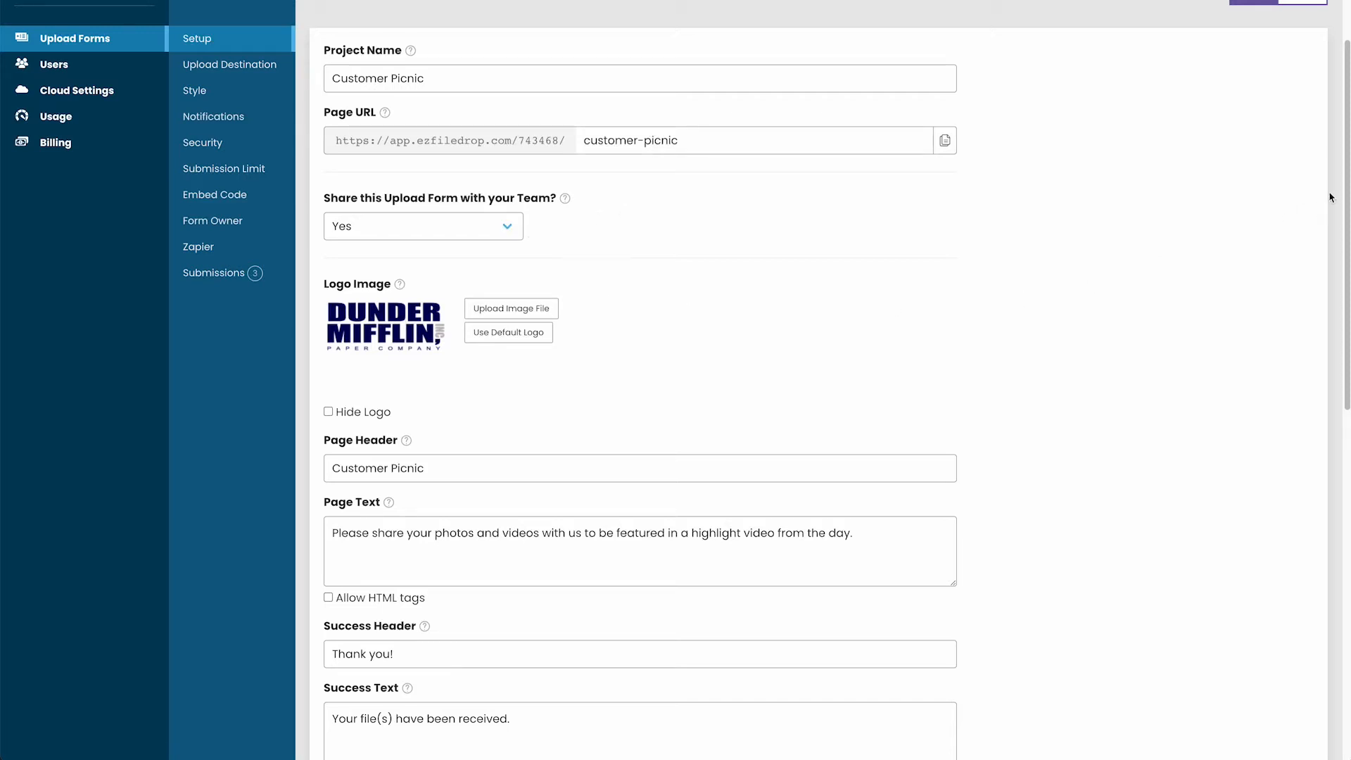
{"action": "scroll", "coordinate": [1056, 175], "scroll_direction": "down", "scroll_amount": 5}
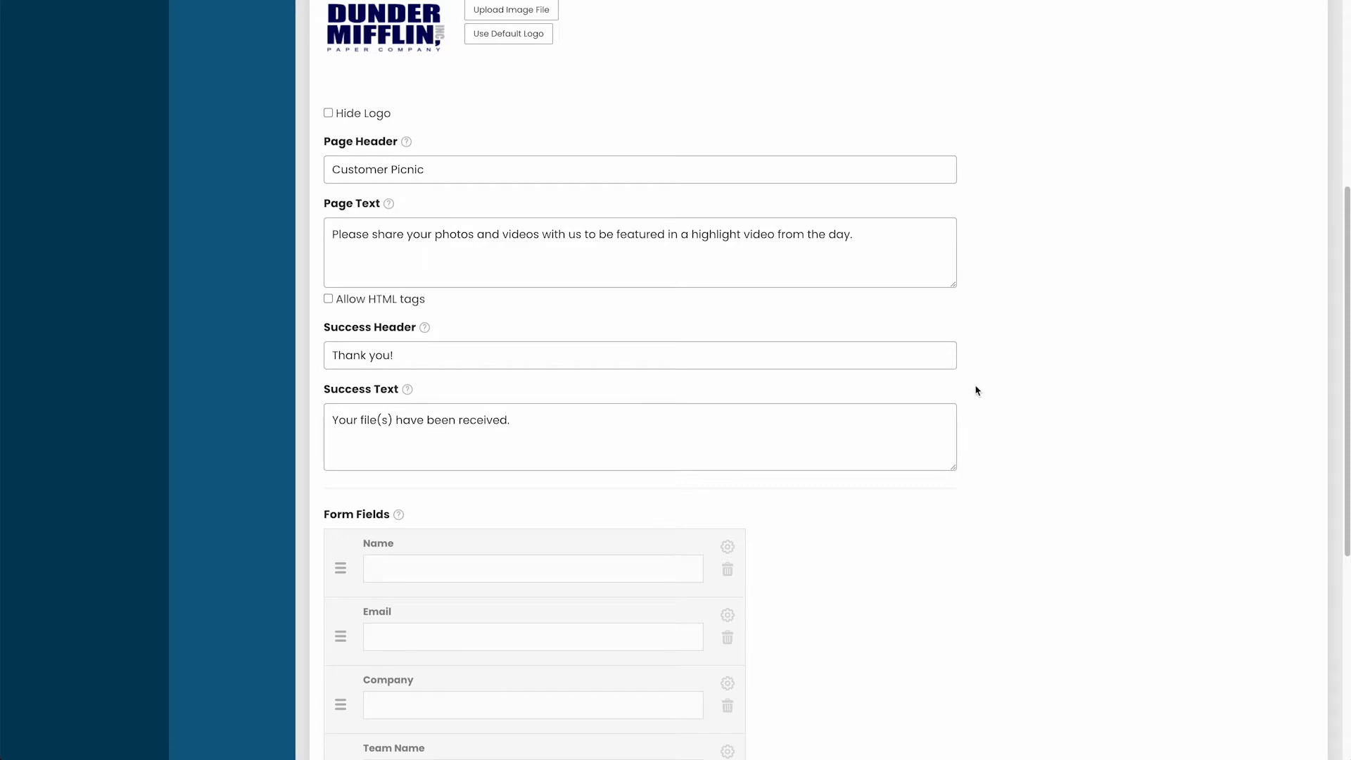
{"action": "left_click_drag", "start_coordinate": [1344, 285], "coordinate": [1296, 489]}
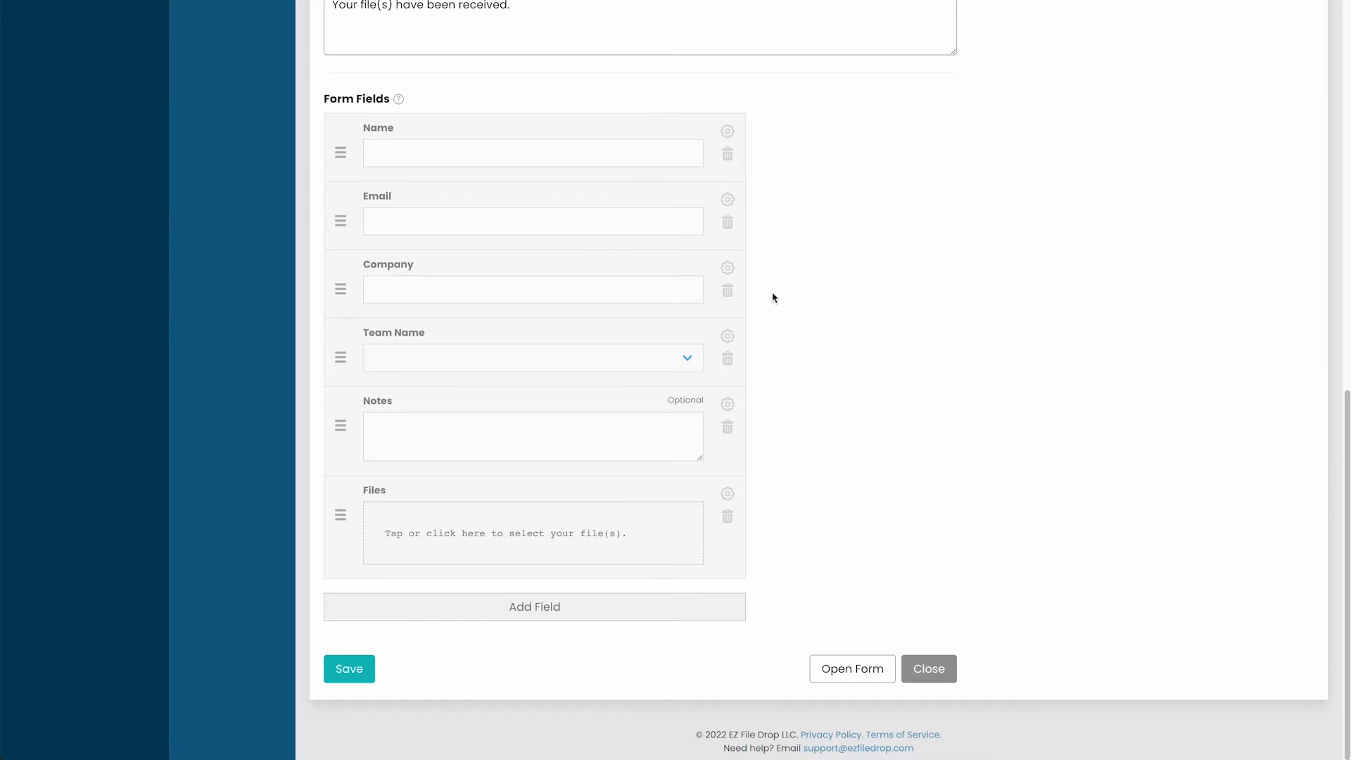
{"action": "left_click", "coordinate": [619, 606]}
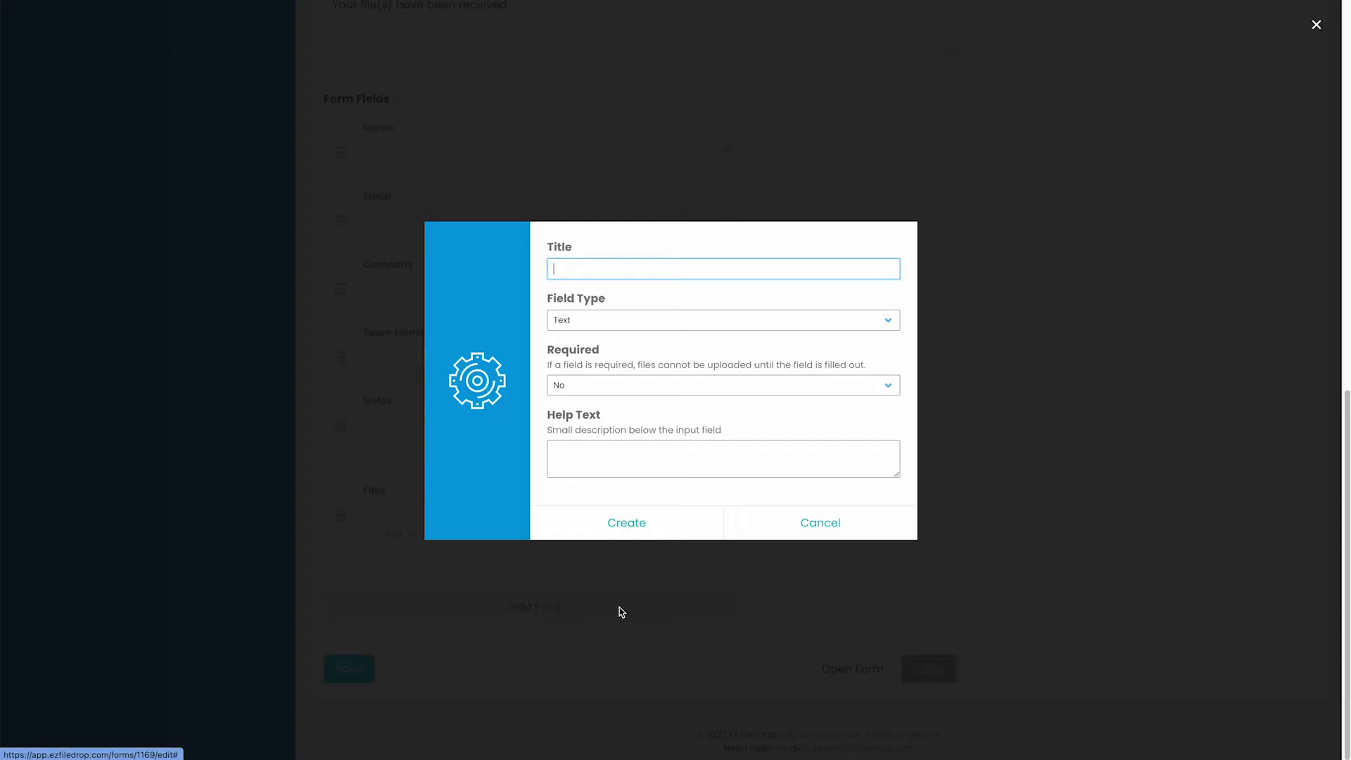
{"action": "left_click", "coordinate": [661, 325]}
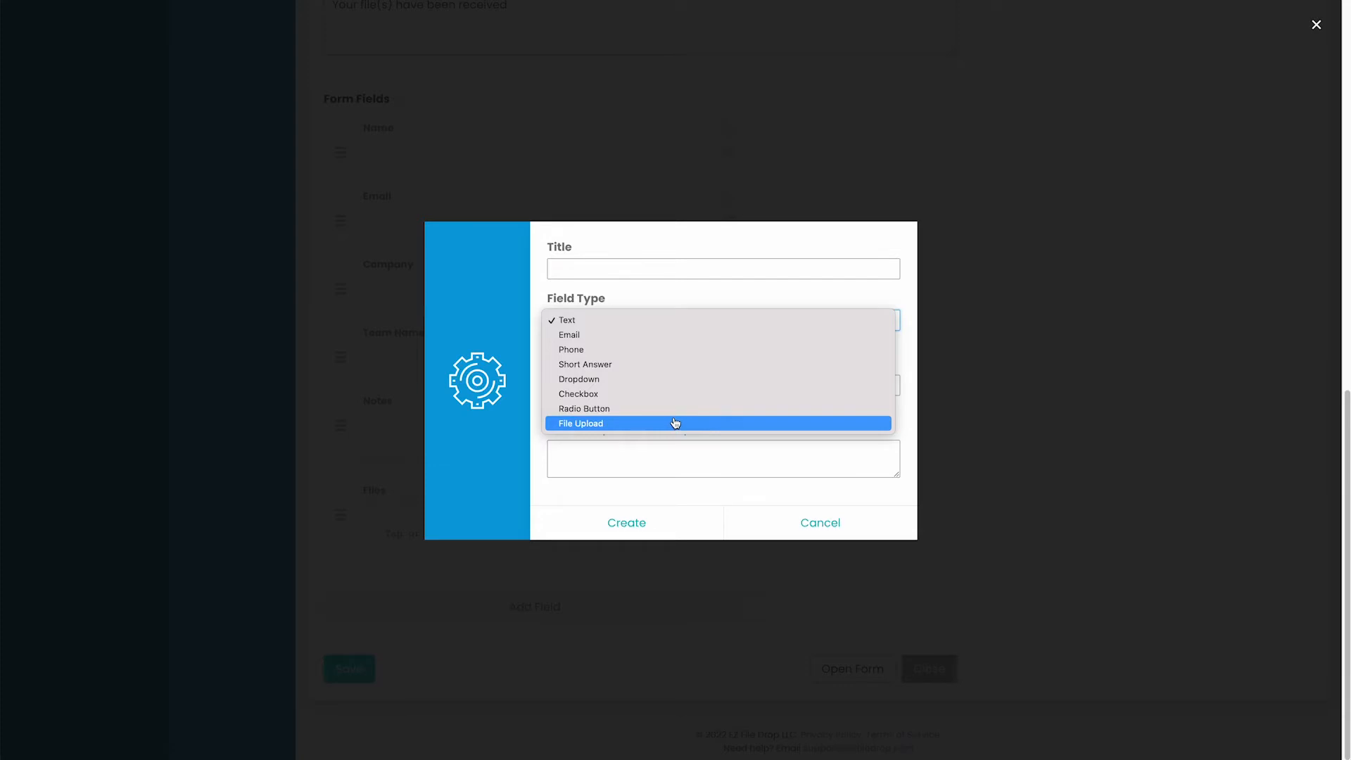
{"action": "left_click", "coordinate": [1120, 376]}
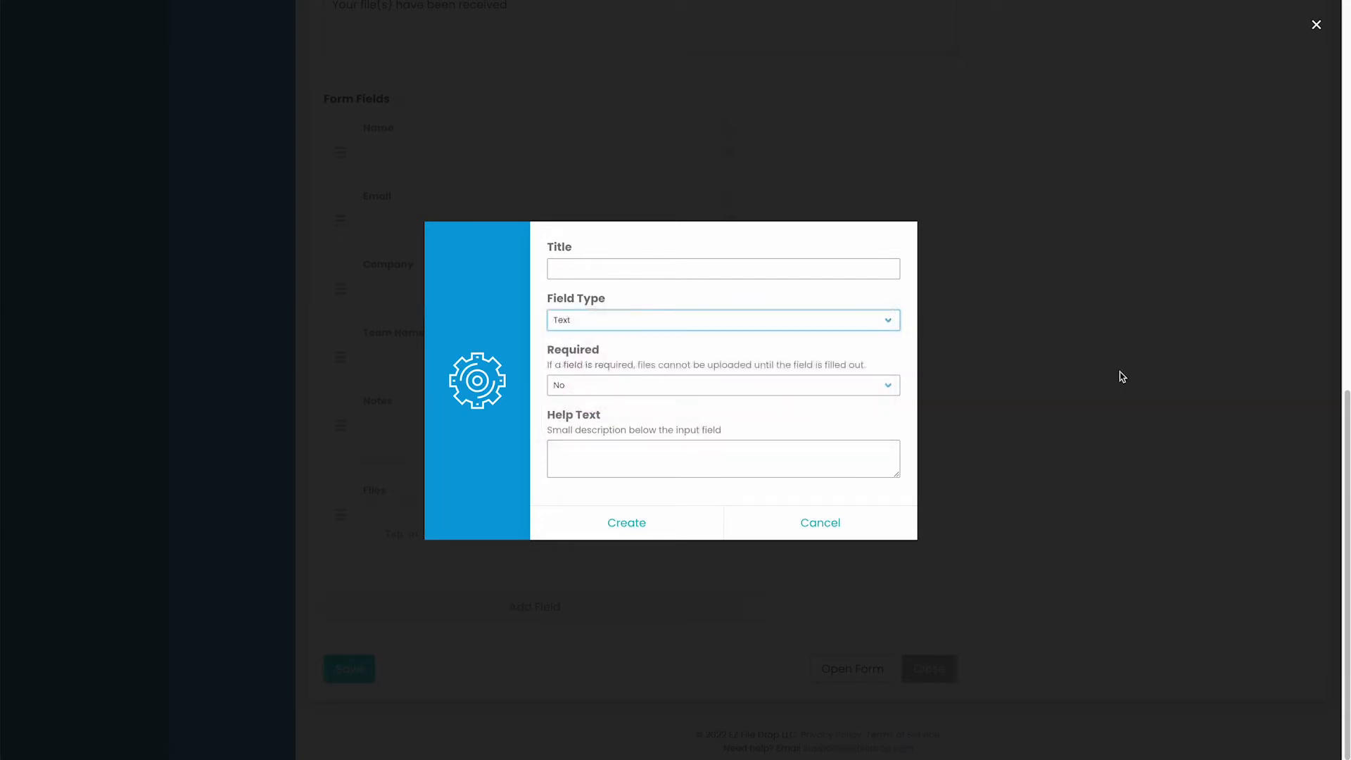
{"action": "left_click", "coordinate": [846, 536]}
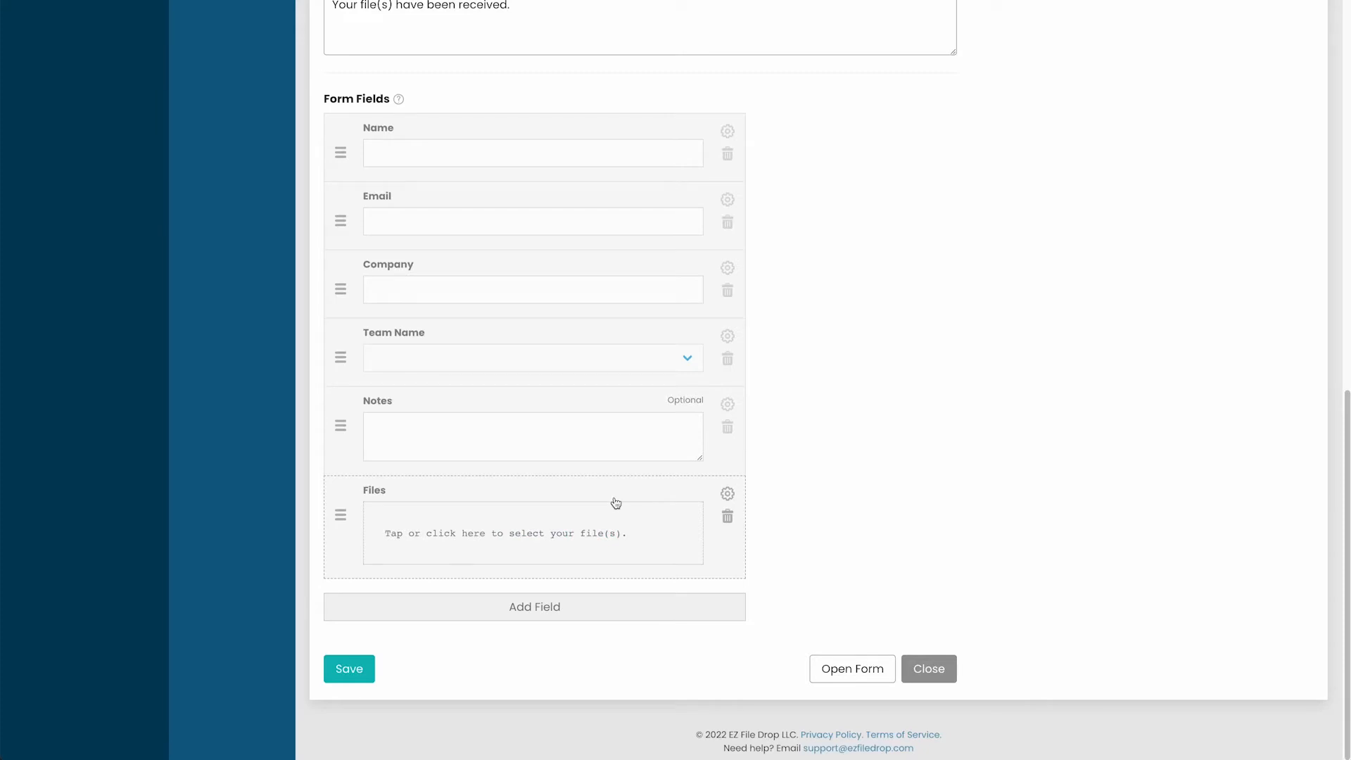
{"action": "mouse_move", "coordinate": [340, 155]}
{"action": "left_mouse_down"}
{"action": "mouse_move", "coordinate": [338, 441]}
{"action": "mouse_move", "coordinate": [335, 151]}
{"action": "left_mouse_up"}
{"action": "left_click", "coordinate": [727, 267]}
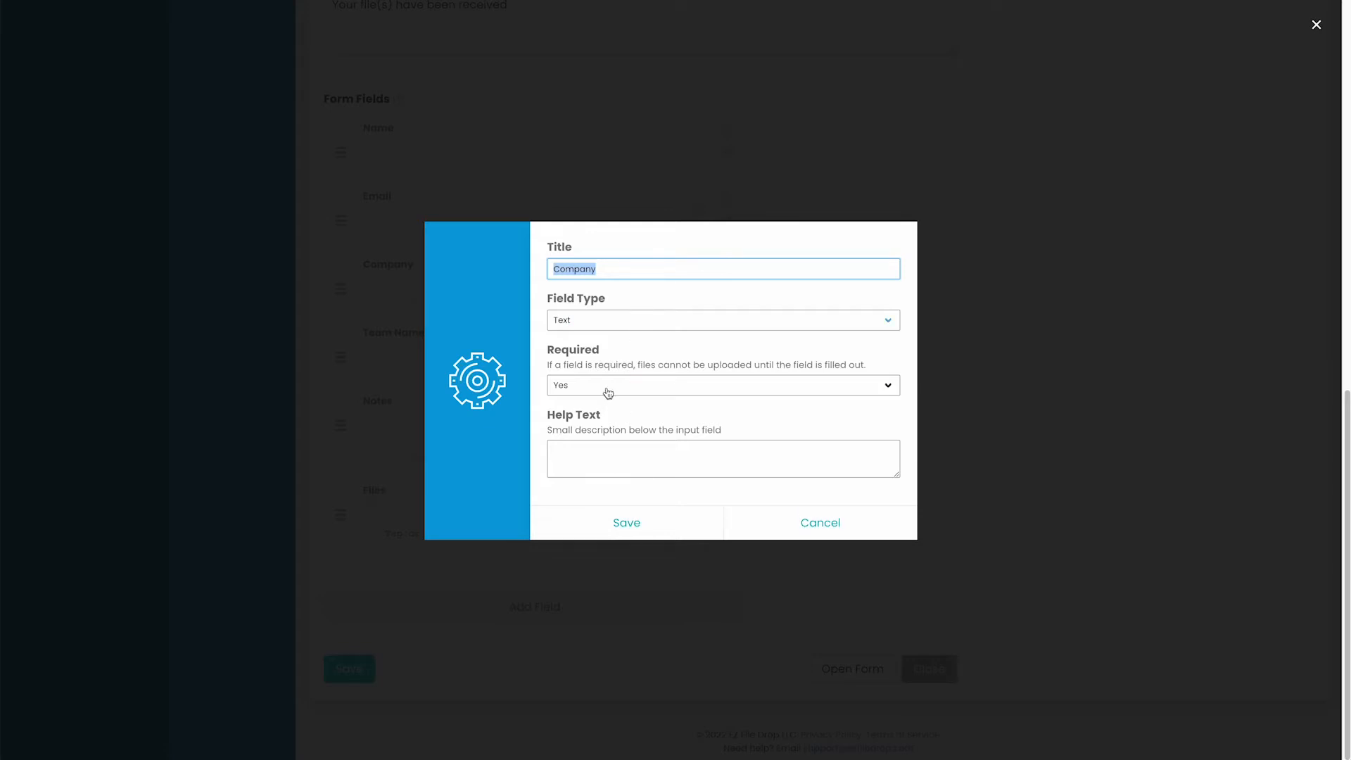
{"action": "left_click", "coordinate": [815, 528]}
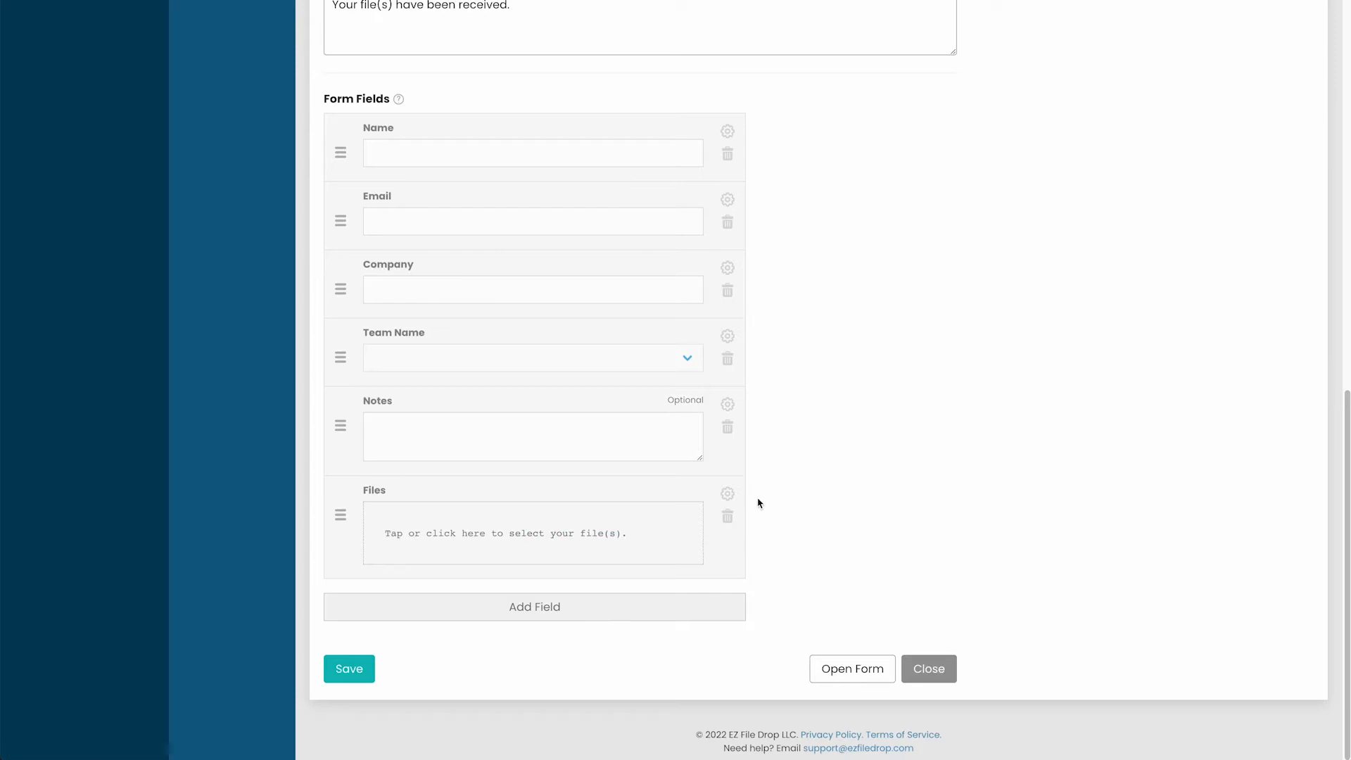
{"action": "left_click", "coordinate": [727, 494]}
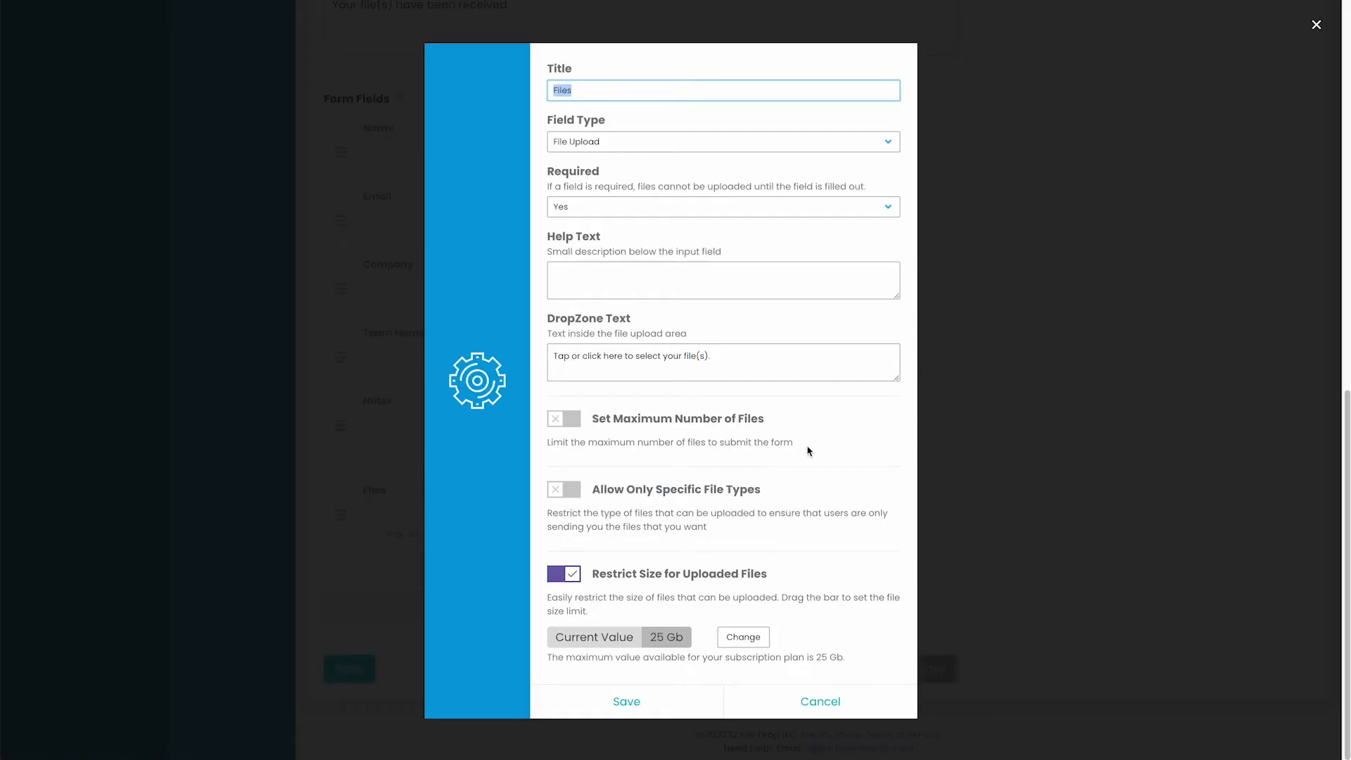
{"action": "left_click", "coordinate": [571, 420]}
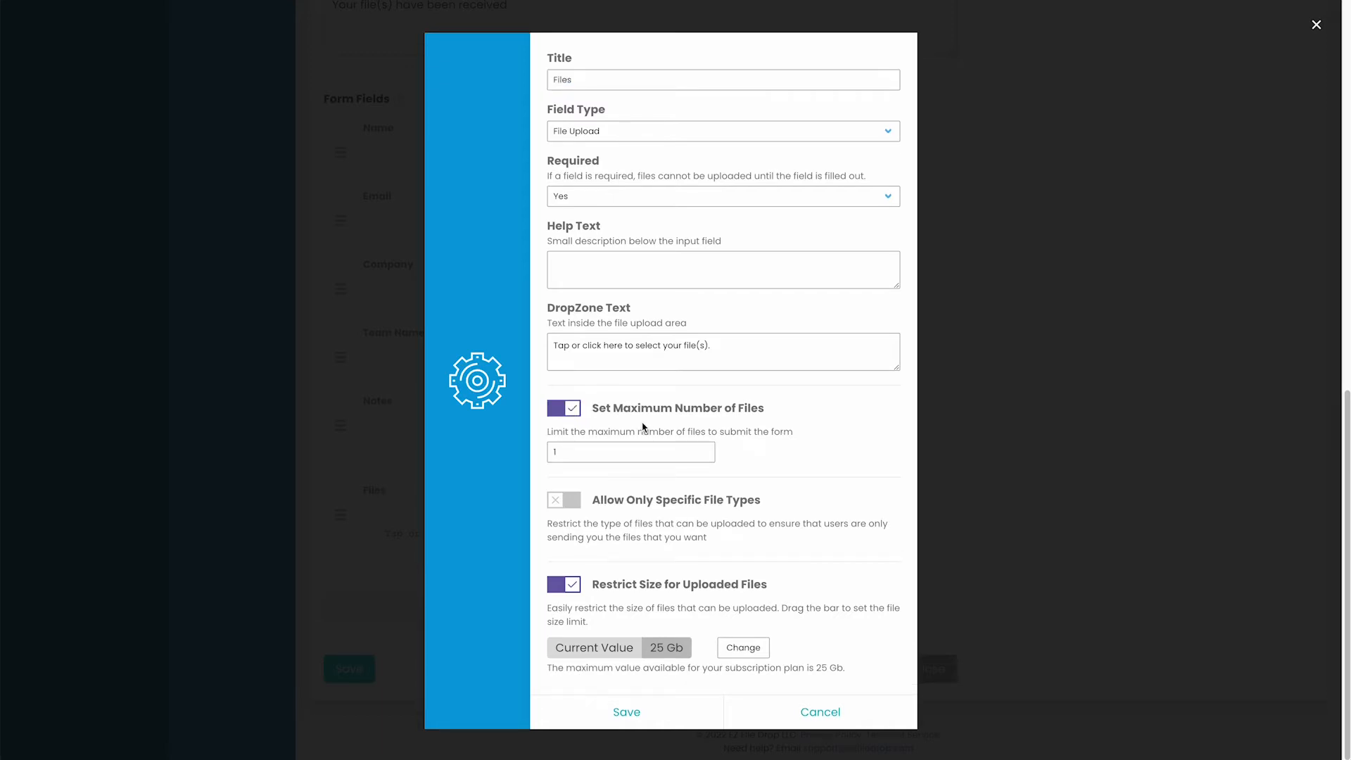
{"action": "left_click", "coordinate": [573, 419]}
{"action": "left_click", "coordinate": [560, 490]}
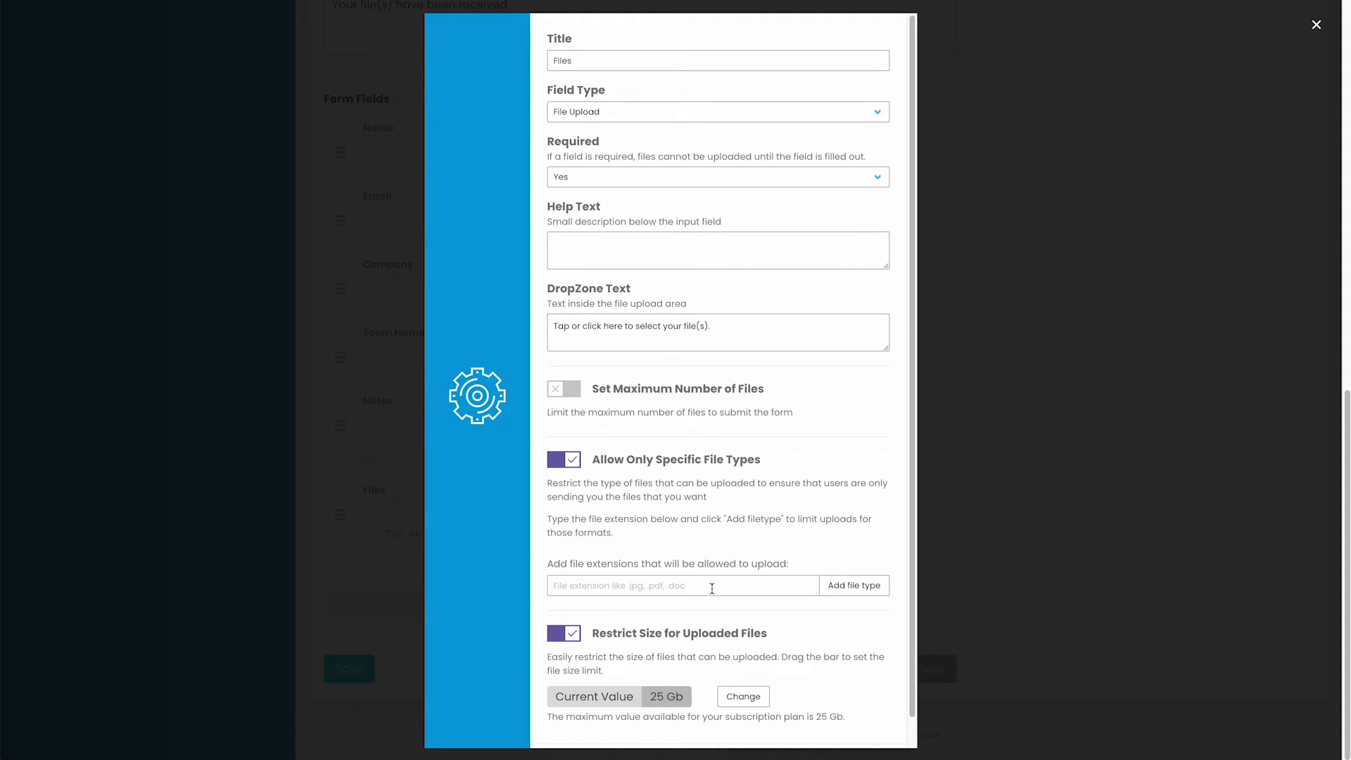
{"action": "left_click", "coordinate": [563, 460]}
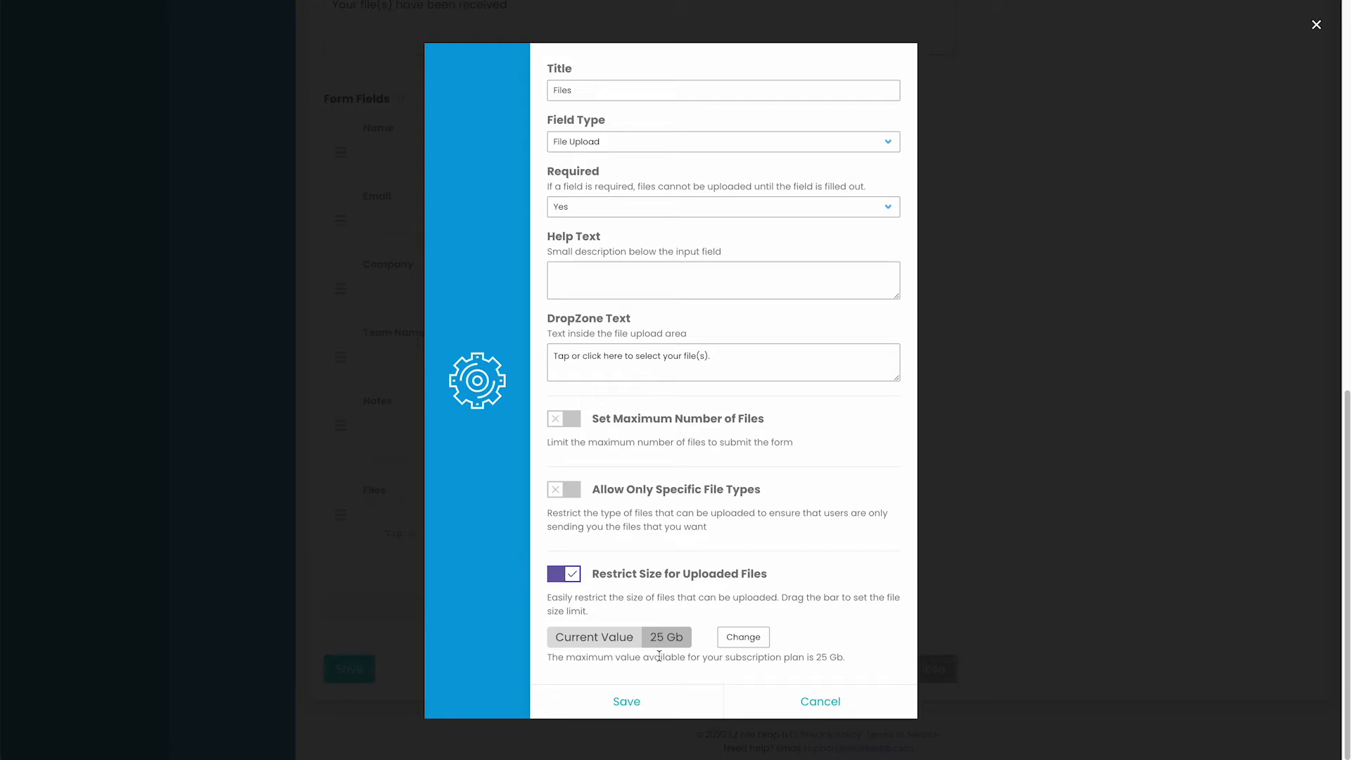
{"action": "left_click", "coordinate": [1000, 430]}
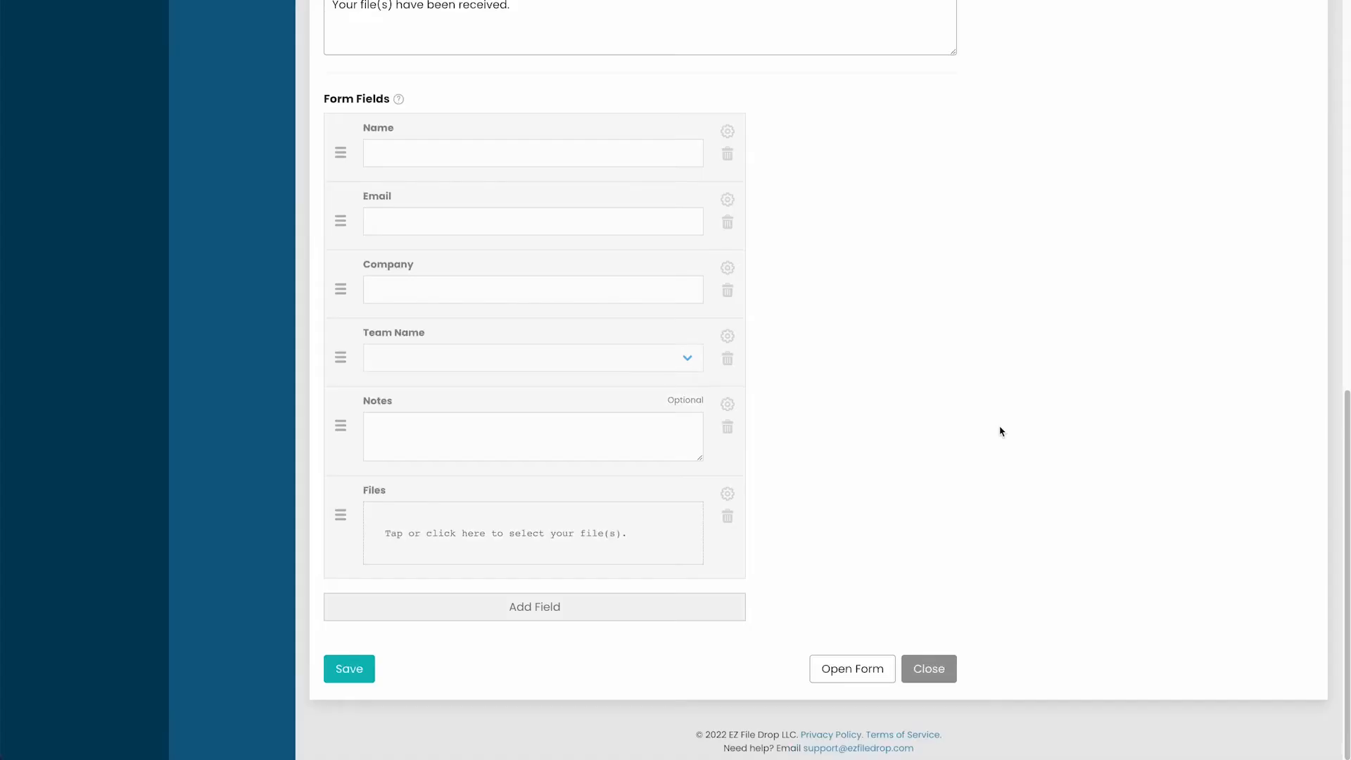
Confirm Google Drive as the Upload Destination cloud service and open its folder picker.
{"action": "left_click_drag", "start_coordinate": [1345, 500], "coordinate": [1323, 81]}
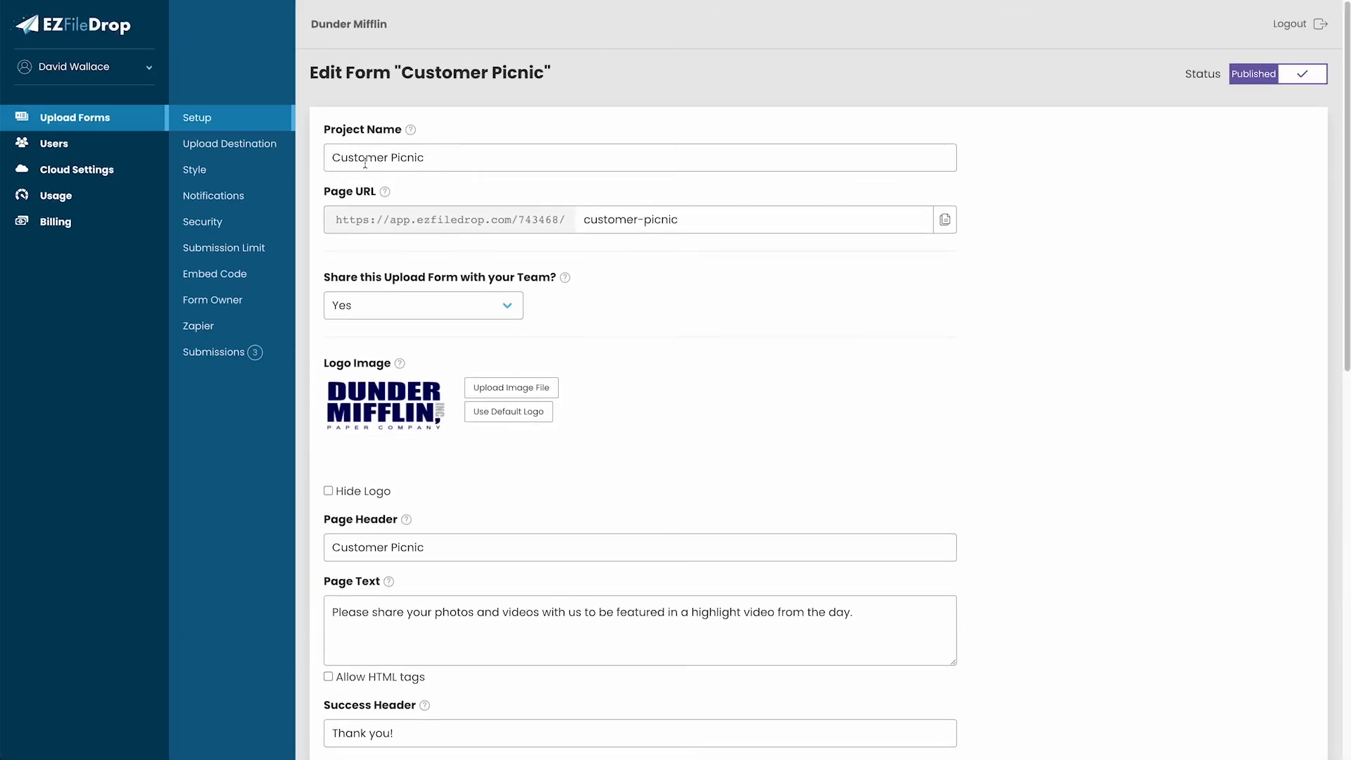
{"action": "left_click", "coordinate": [261, 145]}
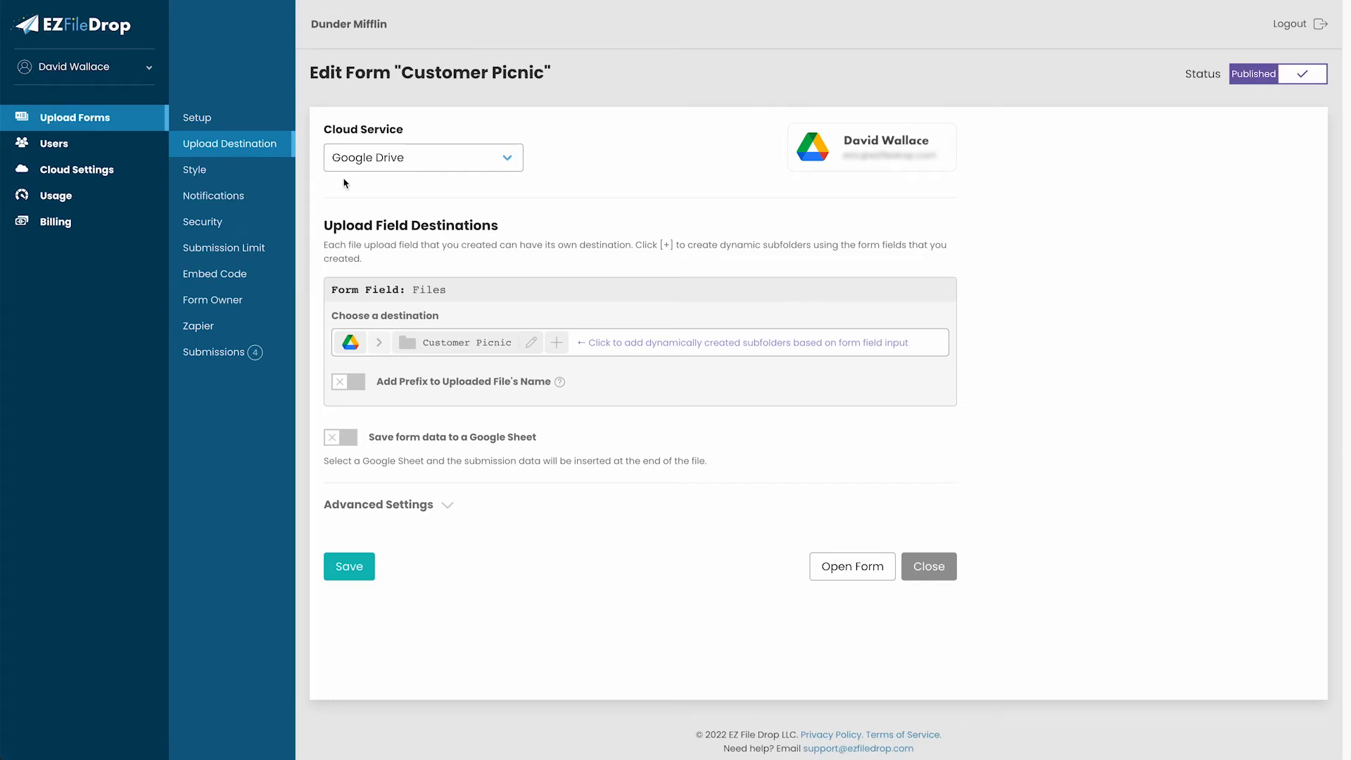
{"action": "left_click", "coordinate": [423, 166]}
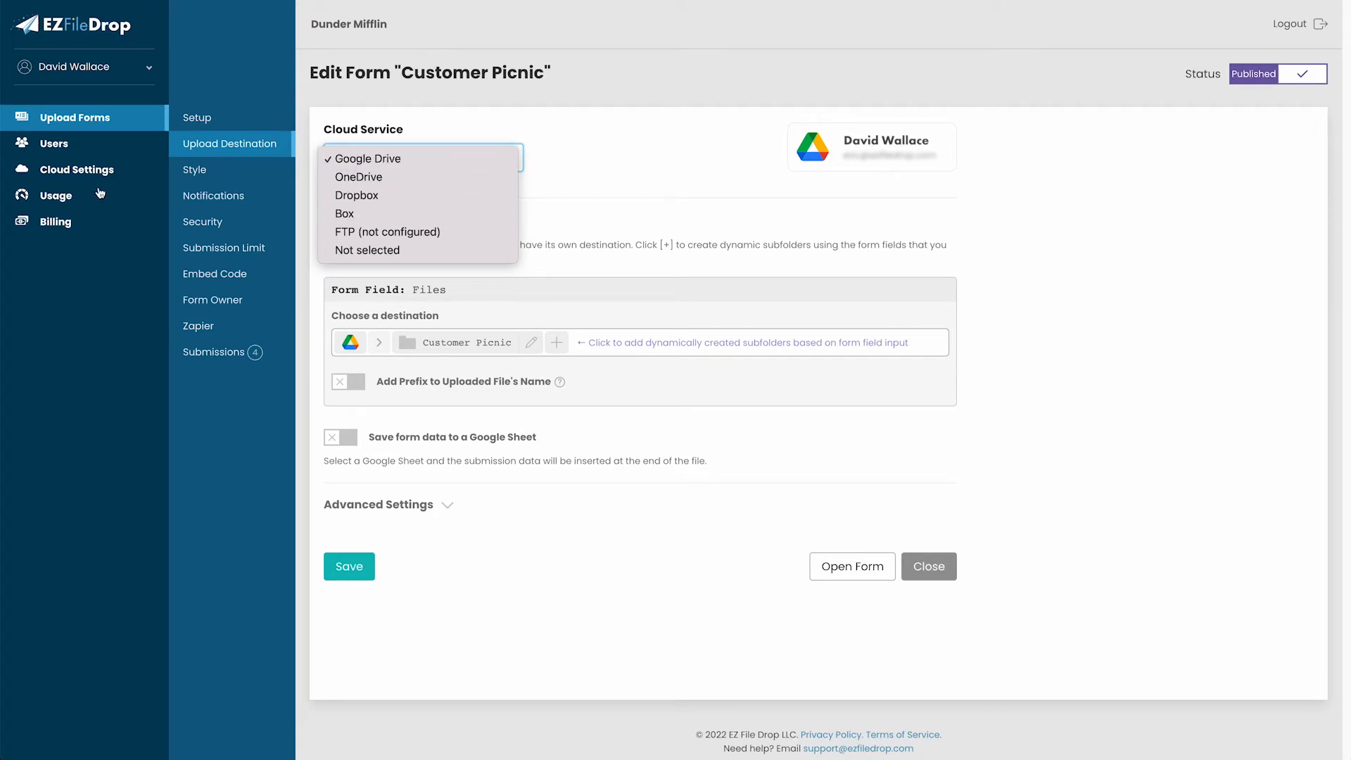
{"action": "left_click", "coordinate": [498, 162]}
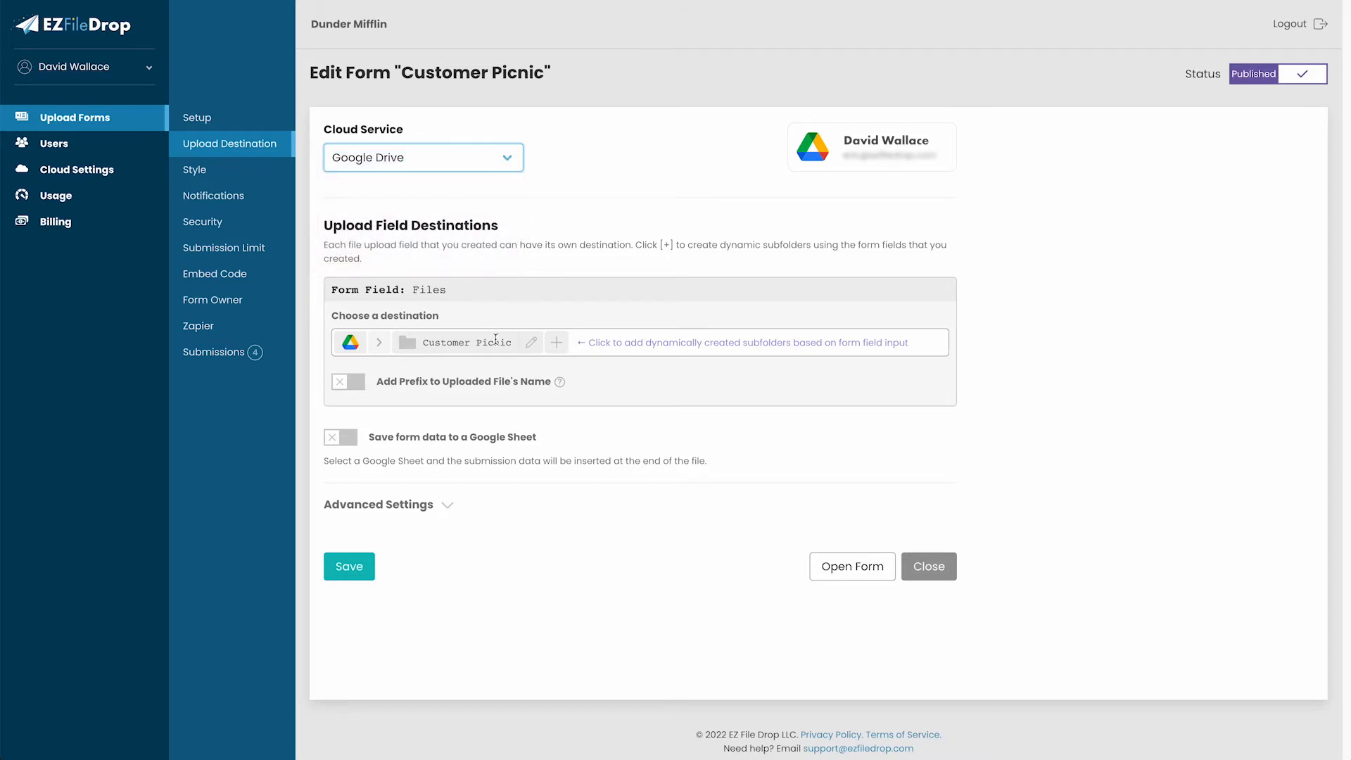
{"action": "left_click", "coordinate": [531, 343]}
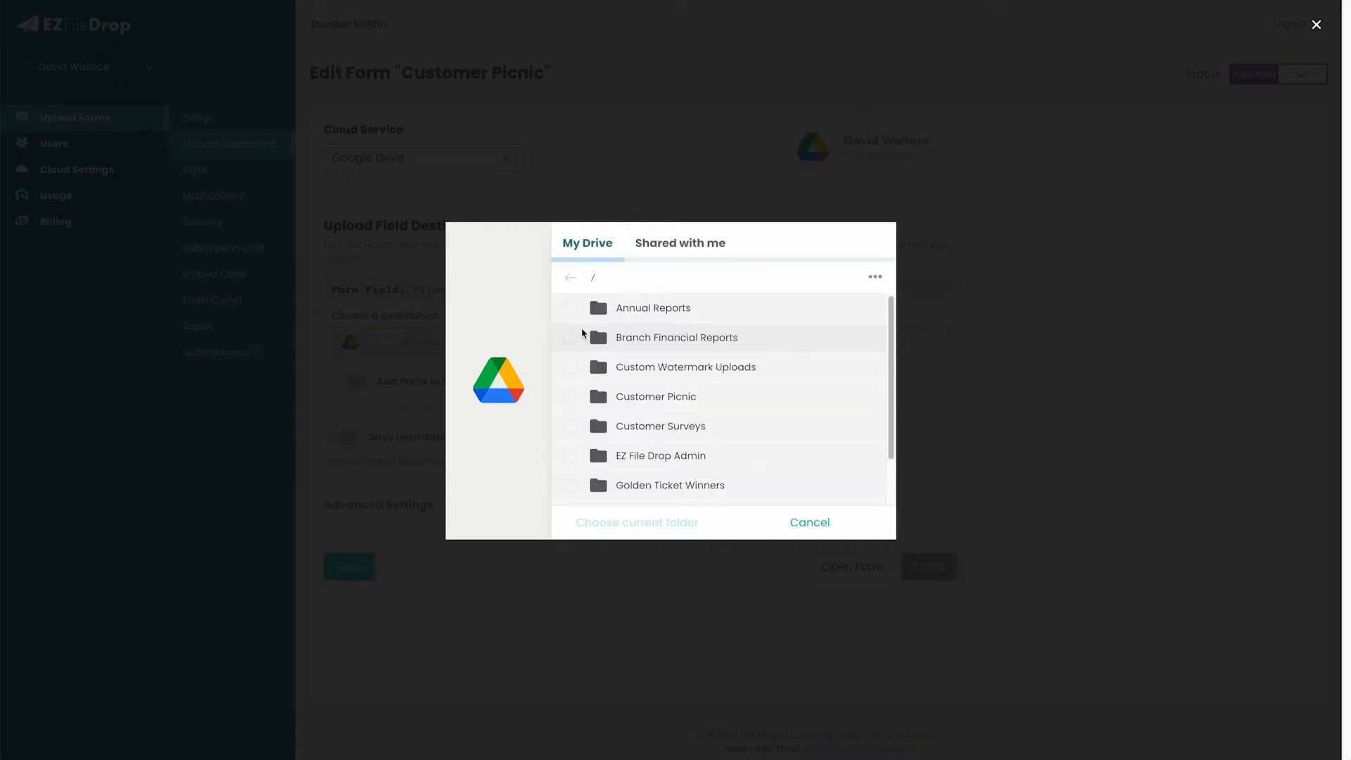
Choose the Customer Picnic Google Drive folder as the upload destination.
{"action": "left_click", "coordinate": [873, 279]}
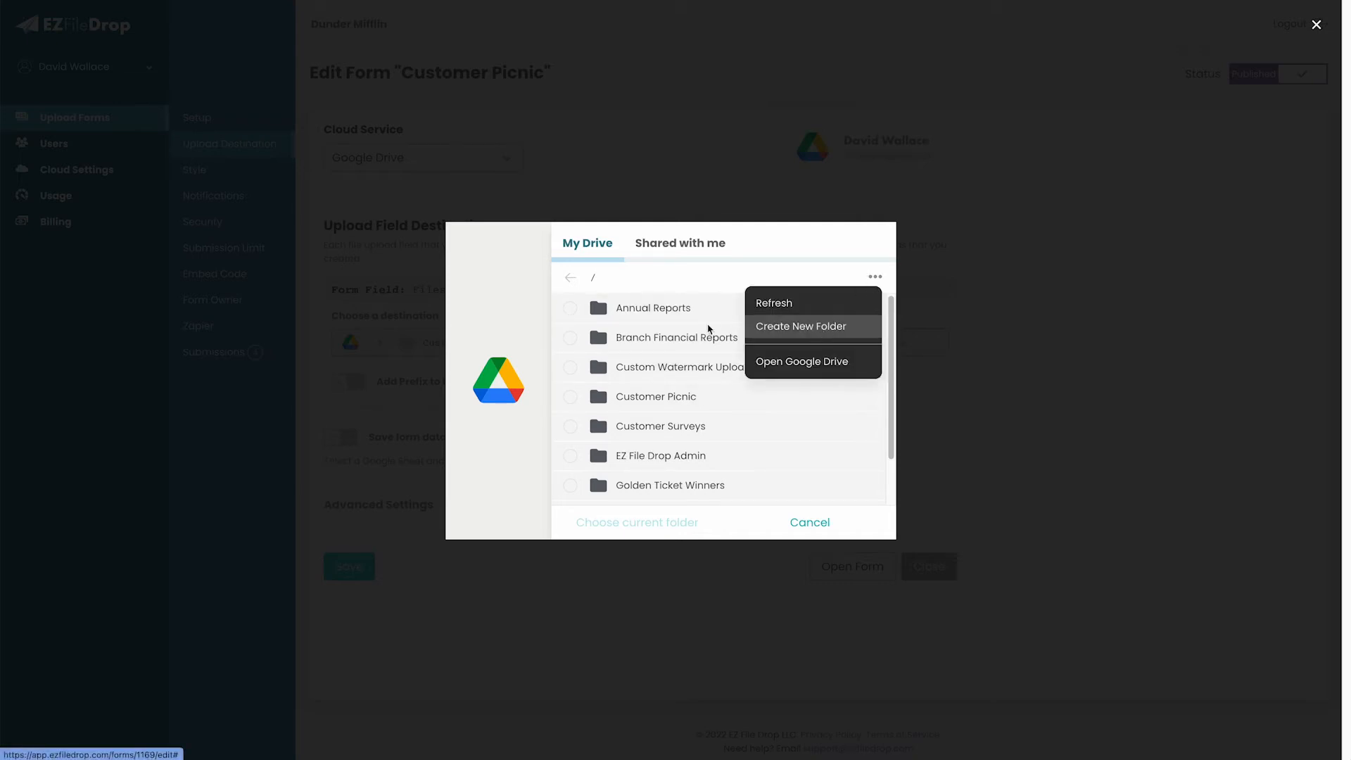
{"action": "left_click", "coordinate": [545, 418]}
{"action": "left_click", "coordinate": [568, 396]}
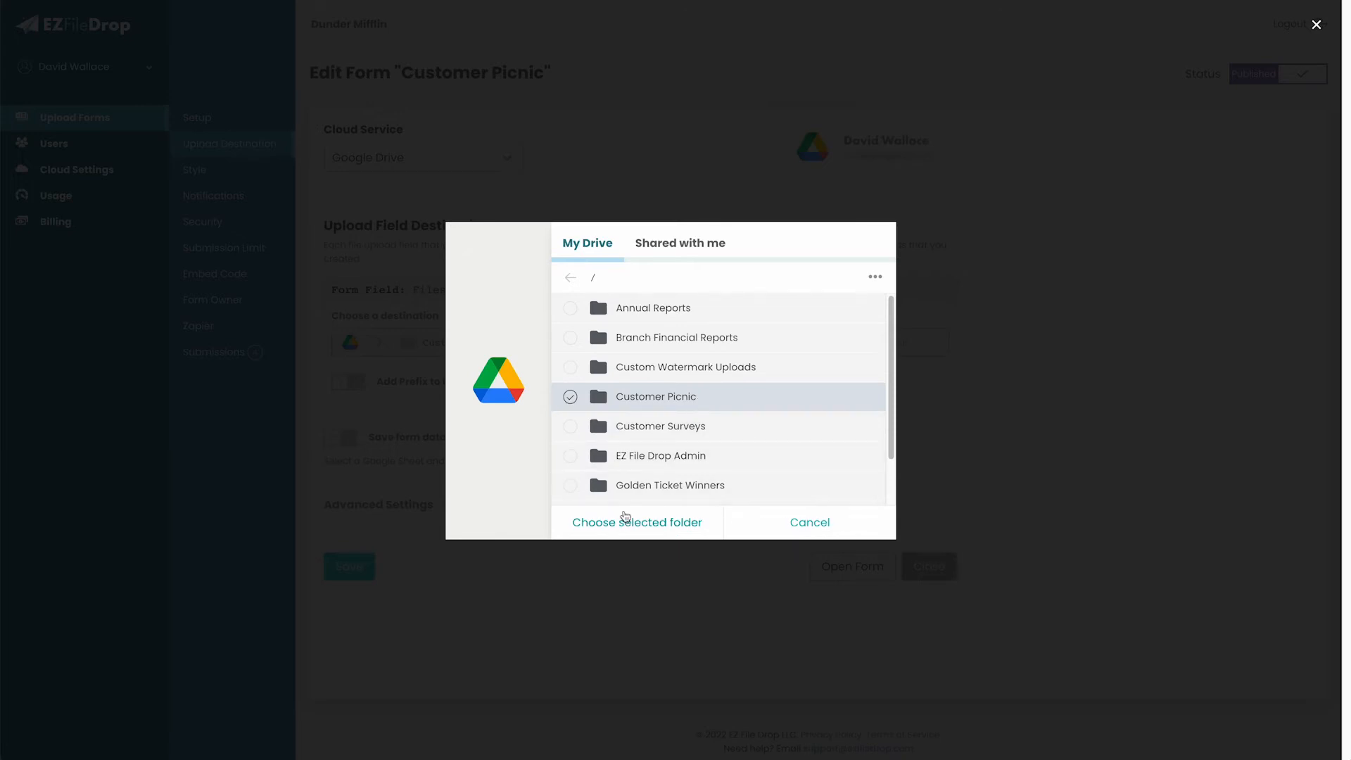
{"action": "left_click", "coordinate": [623, 524]}
Add a dynamic Team Name subfolder beneath the Customer Picnic folder.
{"action": "left_click", "coordinate": [557, 341]}
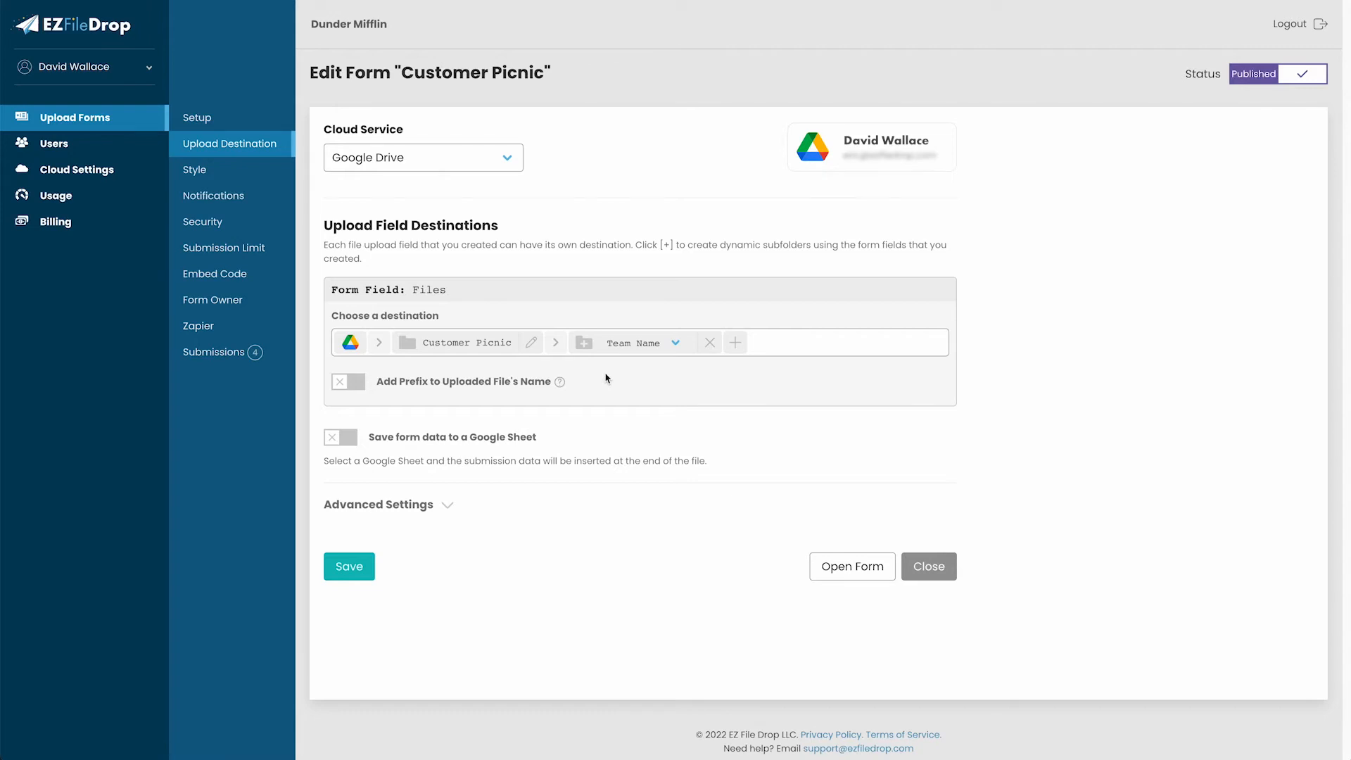
{"action": "left_click", "coordinate": [656, 345]}
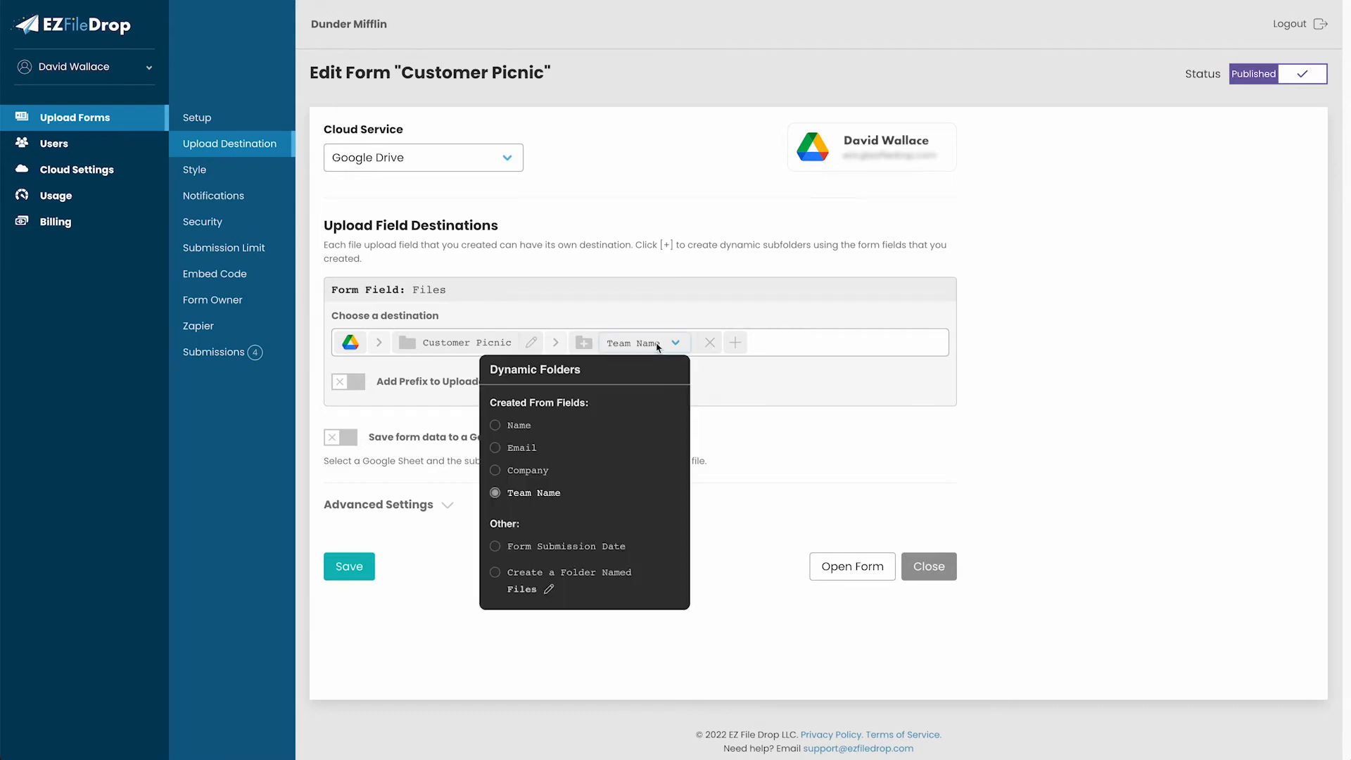
{"action": "left_click", "coordinate": [536, 494]}
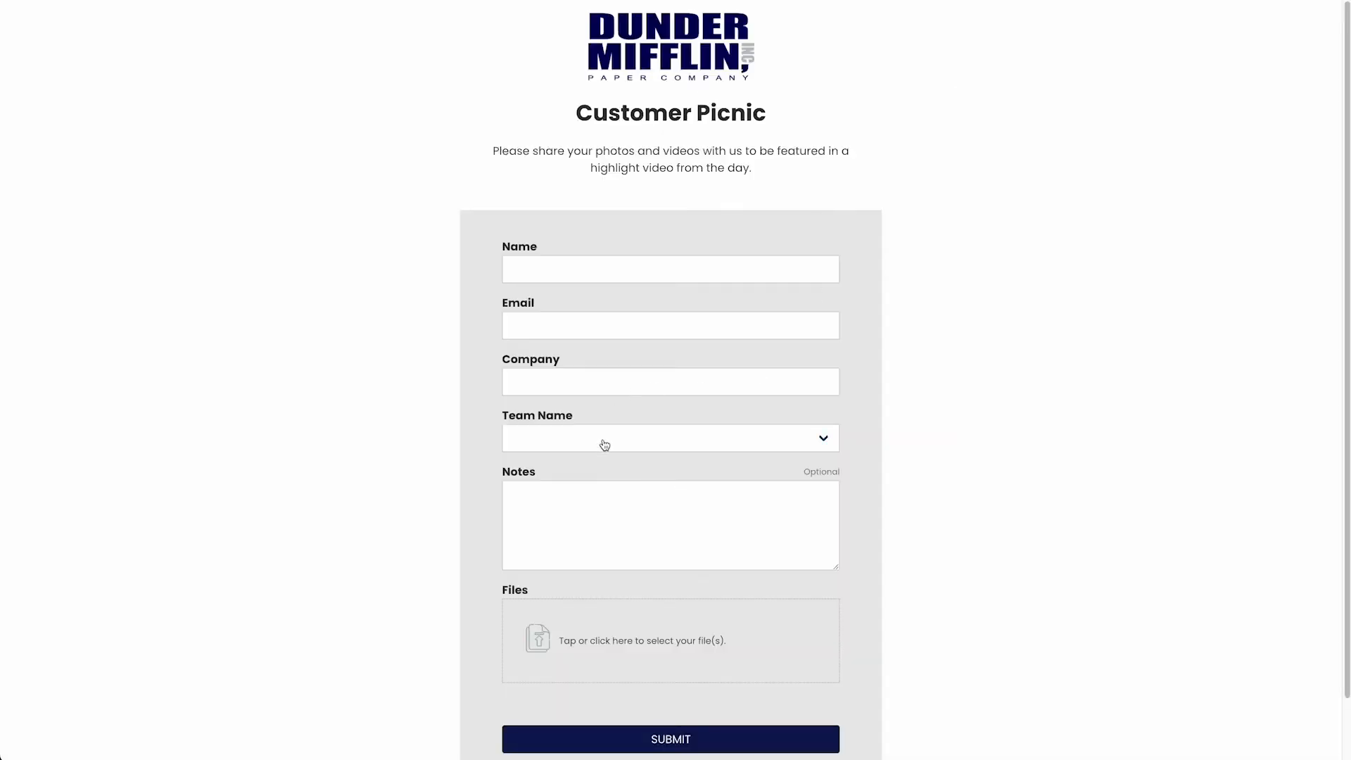
{"action": "left_click", "coordinate": [603, 442]}
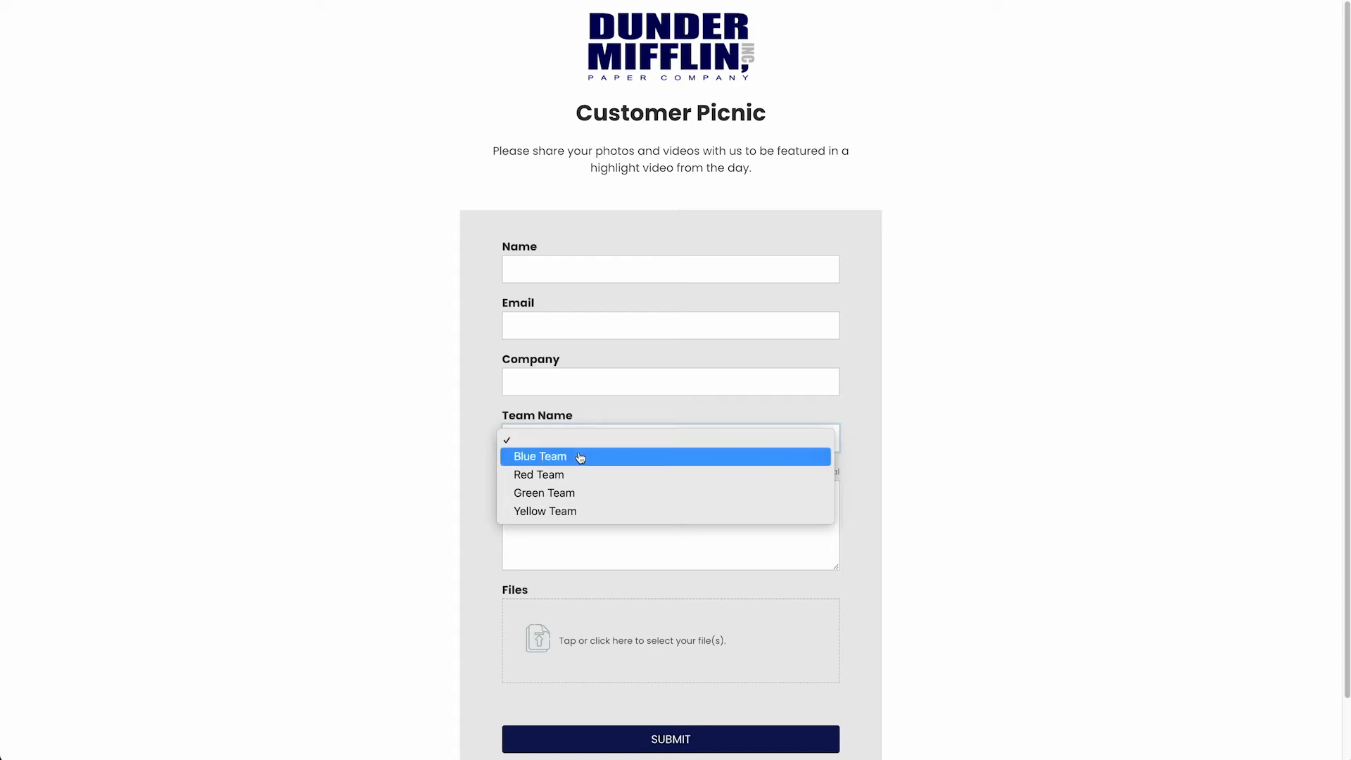
{"action": "key", "text": "Escape"}
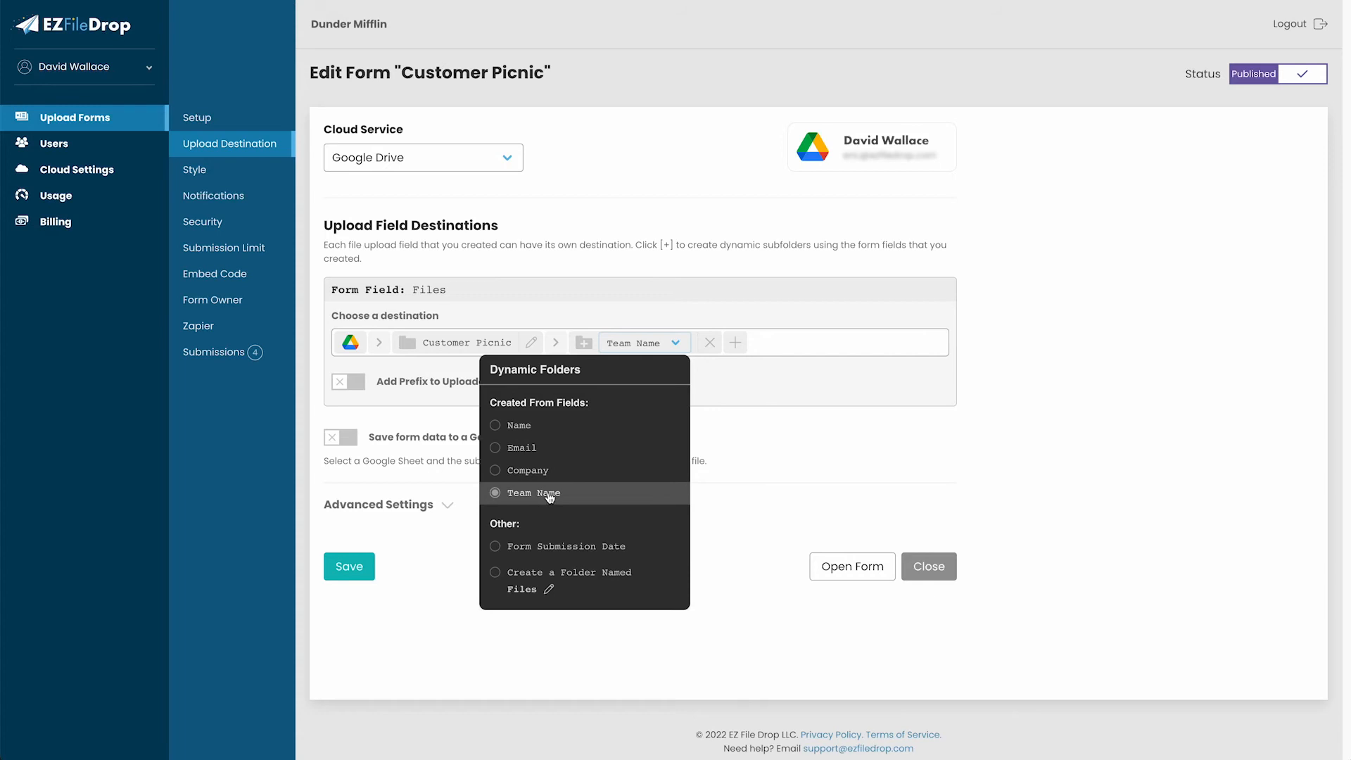
{"action": "left_click", "coordinate": [614, 493]}
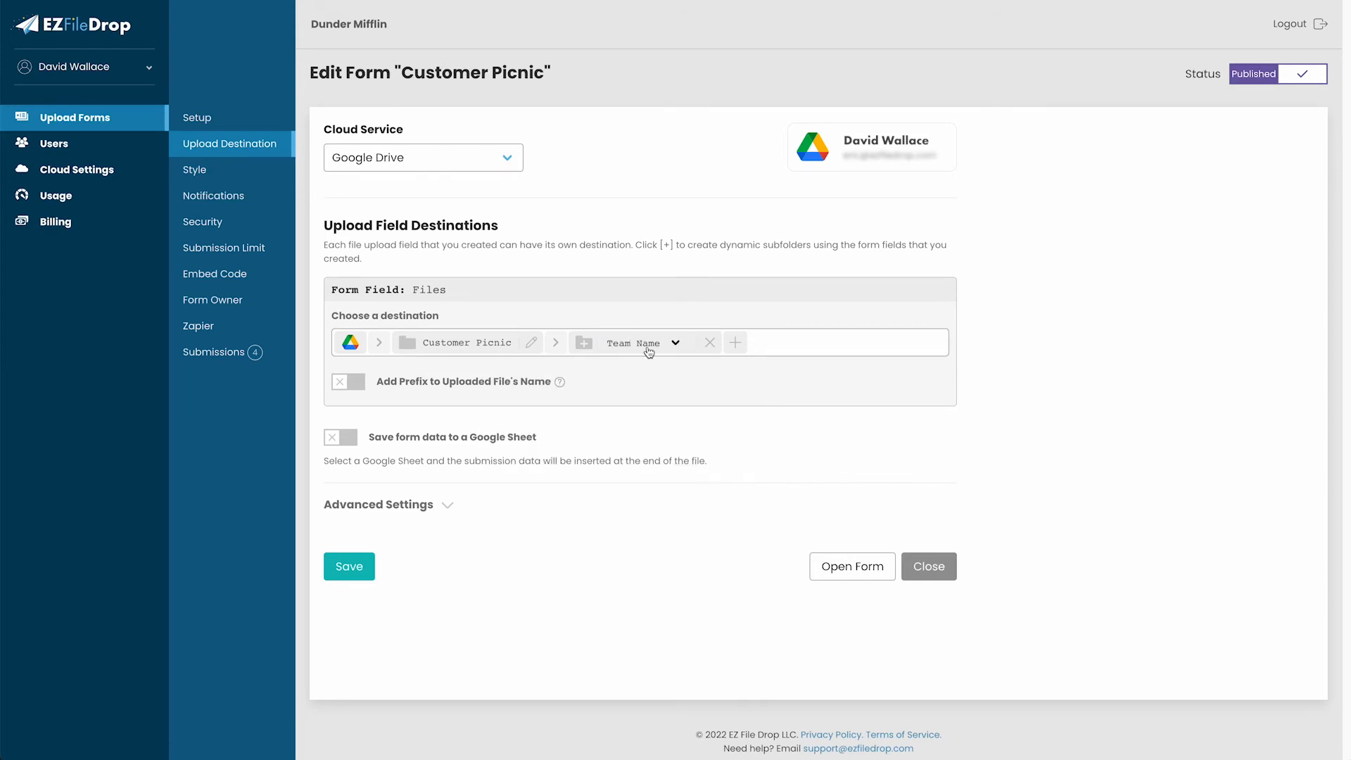
Nest a dynamic Name subfolder after Team Name, giving Customer Picnic › Team Name › Name.
{"action": "left_click", "coordinate": [737, 344]}
{"action": "left_click", "coordinate": [797, 347]}
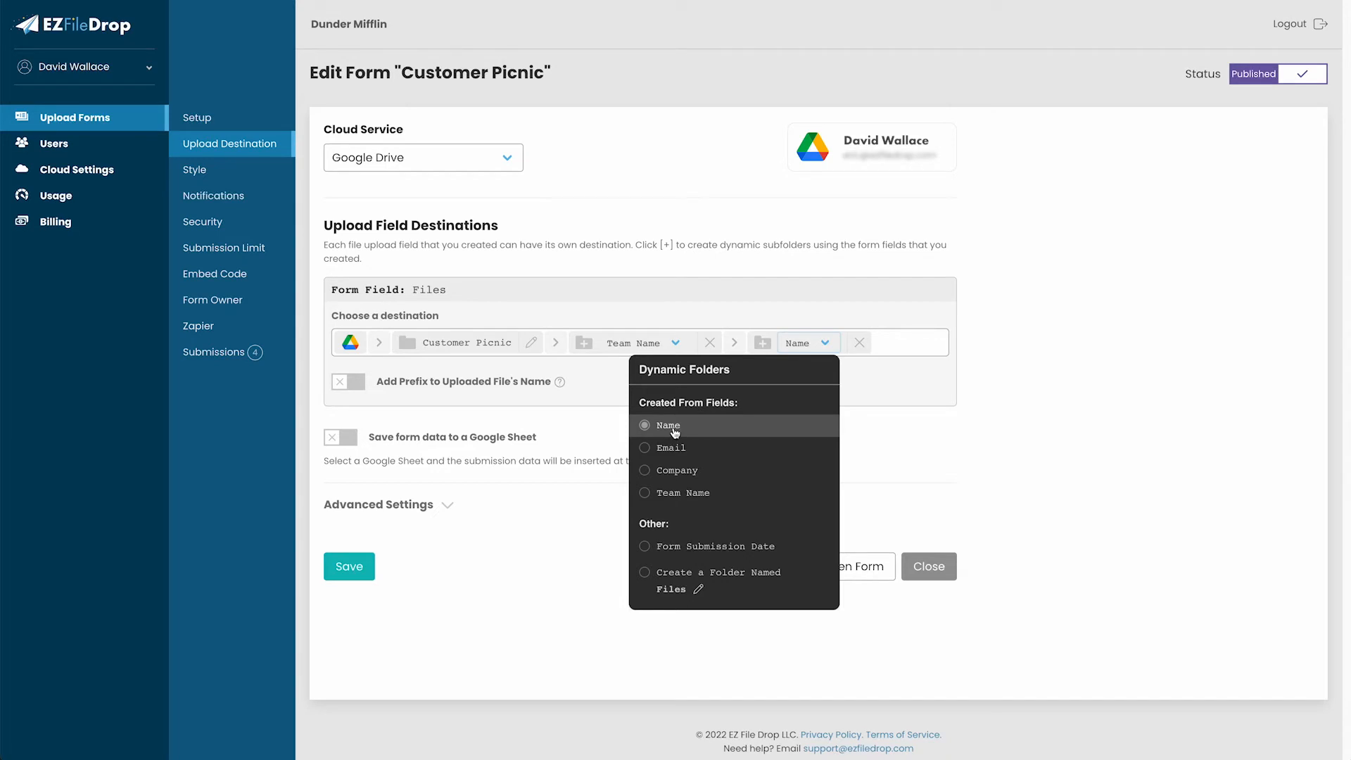
{"action": "left_click", "coordinate": [674, 429]}
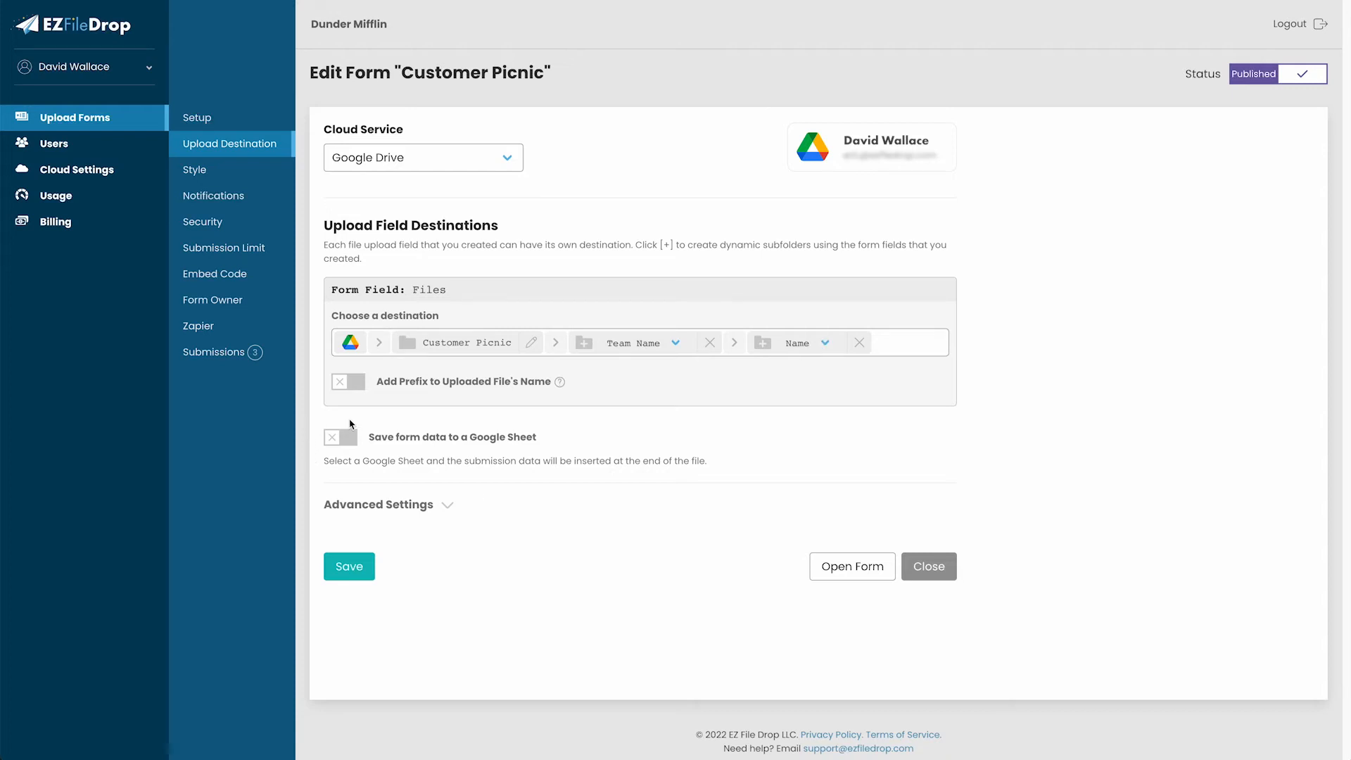
Try a Name prefix on uploaded file names, then switch prefixing back off.
{"action": "left_click", "coordinate": [346, 388]}
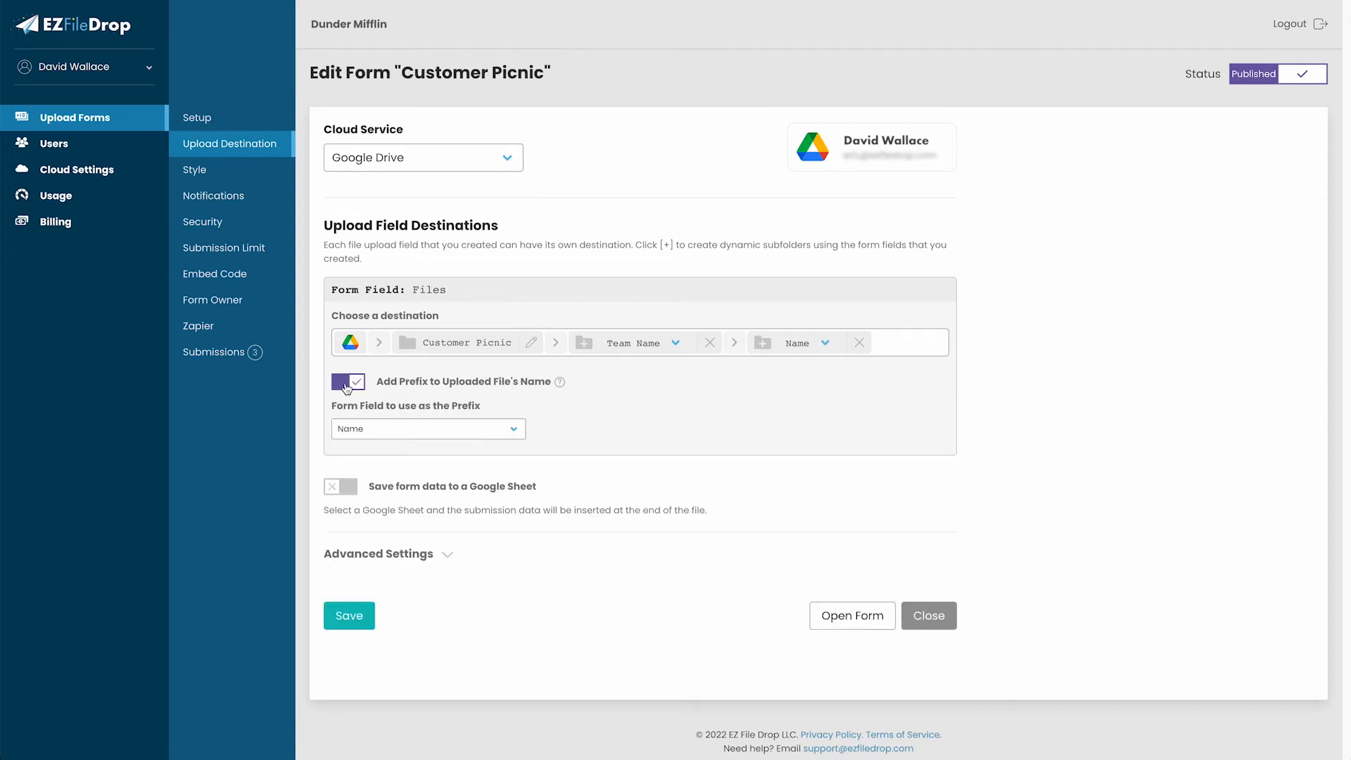
{"action": "left_click", "coordinate": [408, 428]}
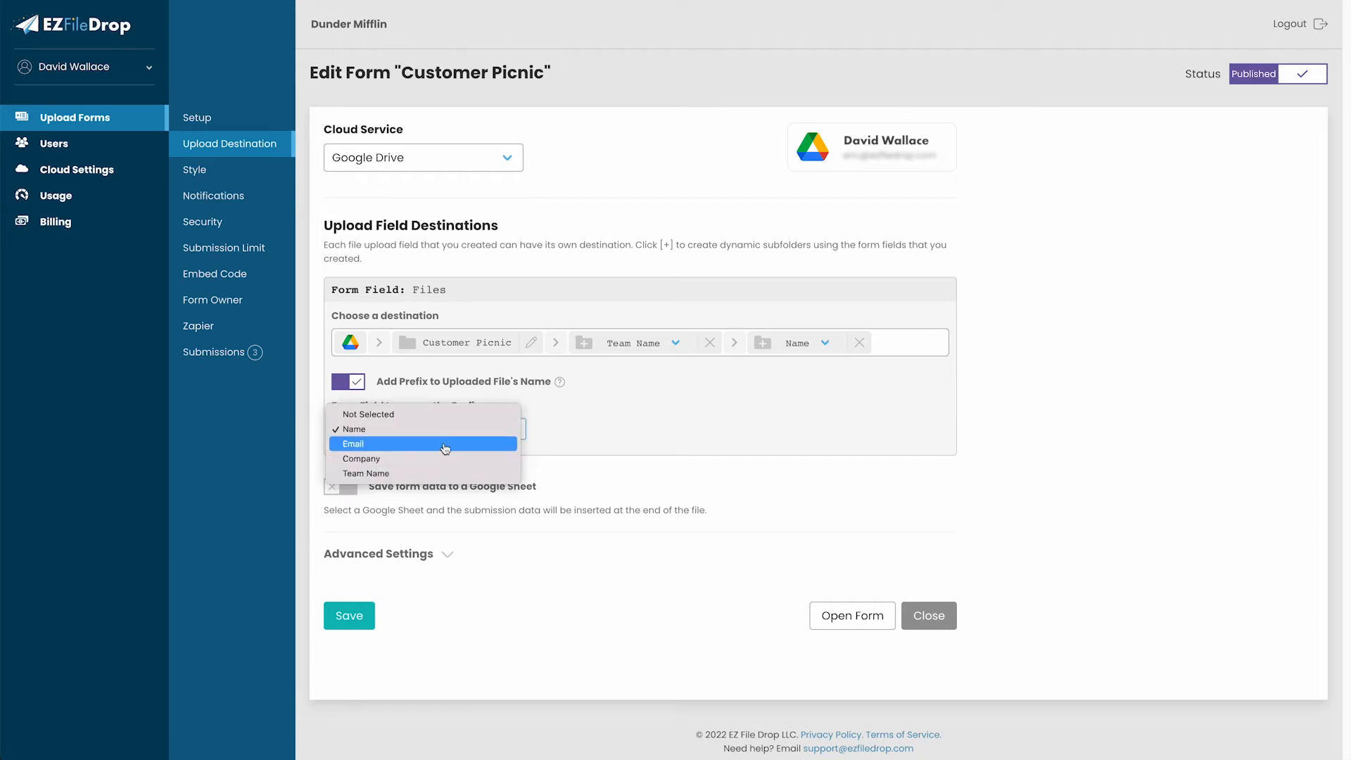
{"action": "left_click", "coordinate": [354, 386]}
{"action": "left_click", "coordinate": [354, 386]}
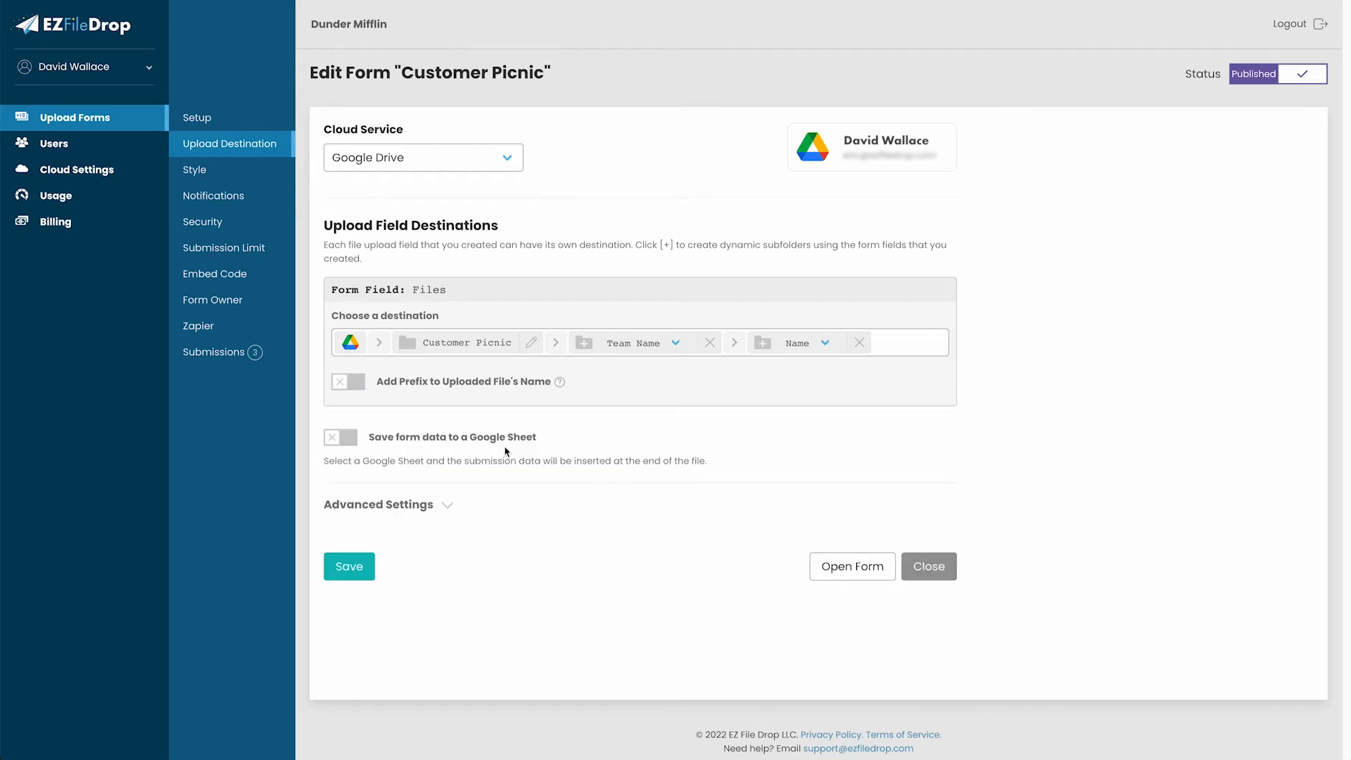
Leave saving form data to a Google Sheet switched off.
{"action": "left_click", "coordinate": [352, 439]}
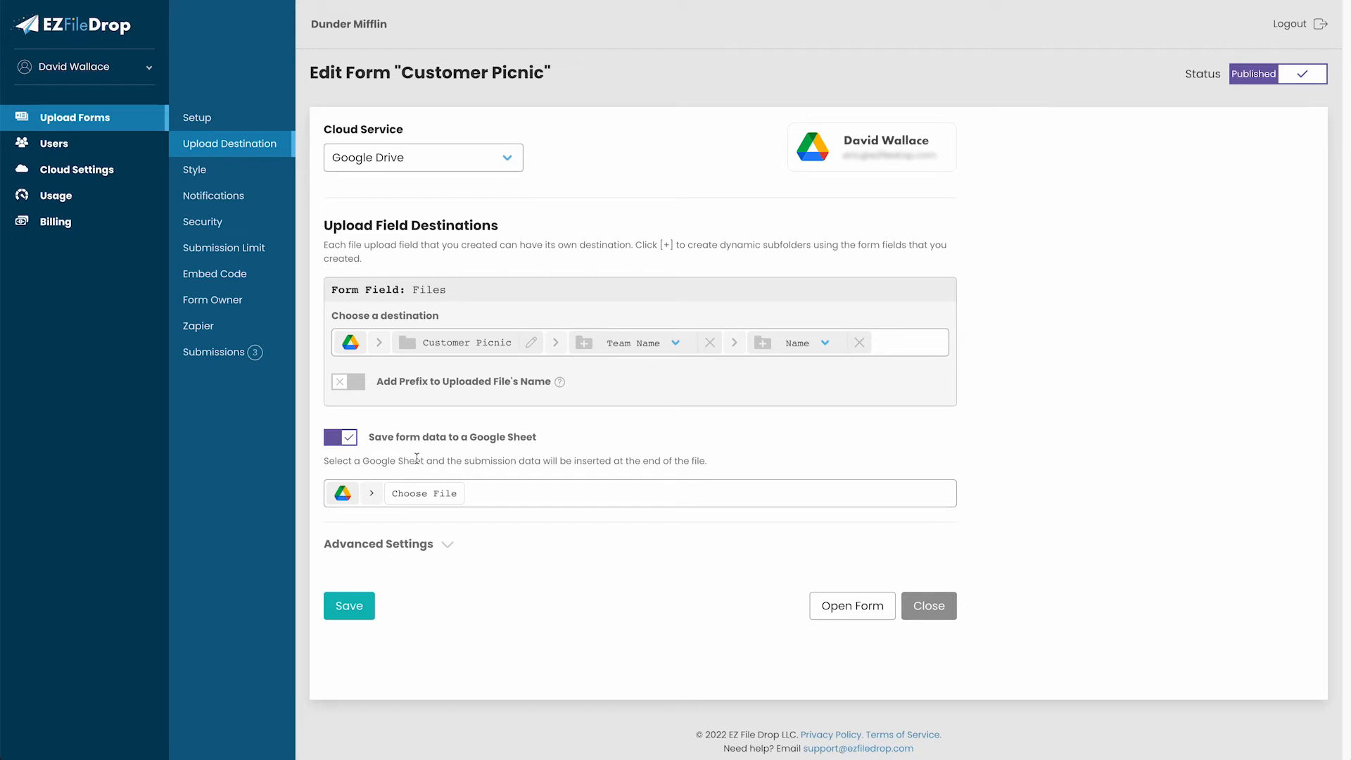
{"action": "left_click", "coordinate": [349, 442]}
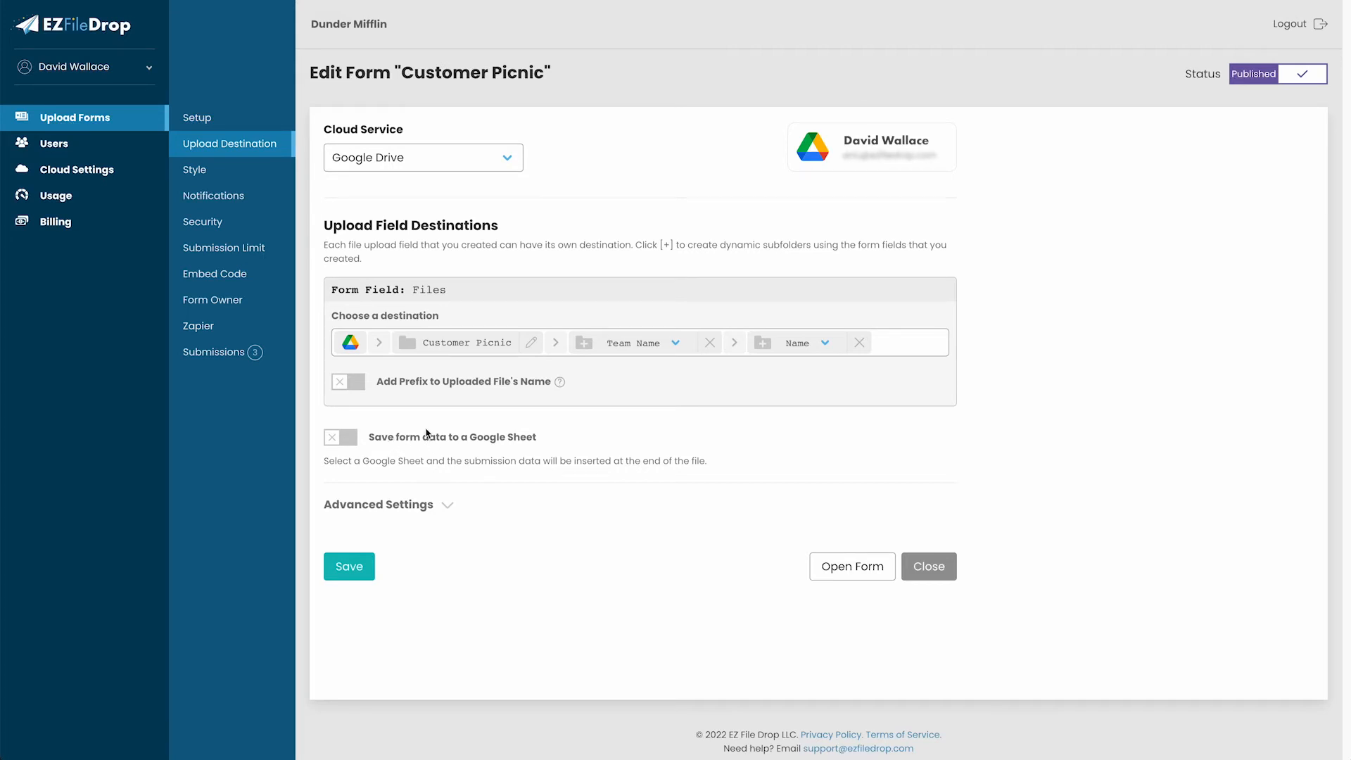
{"action": "left_click", "coordinate": [195, 170]}
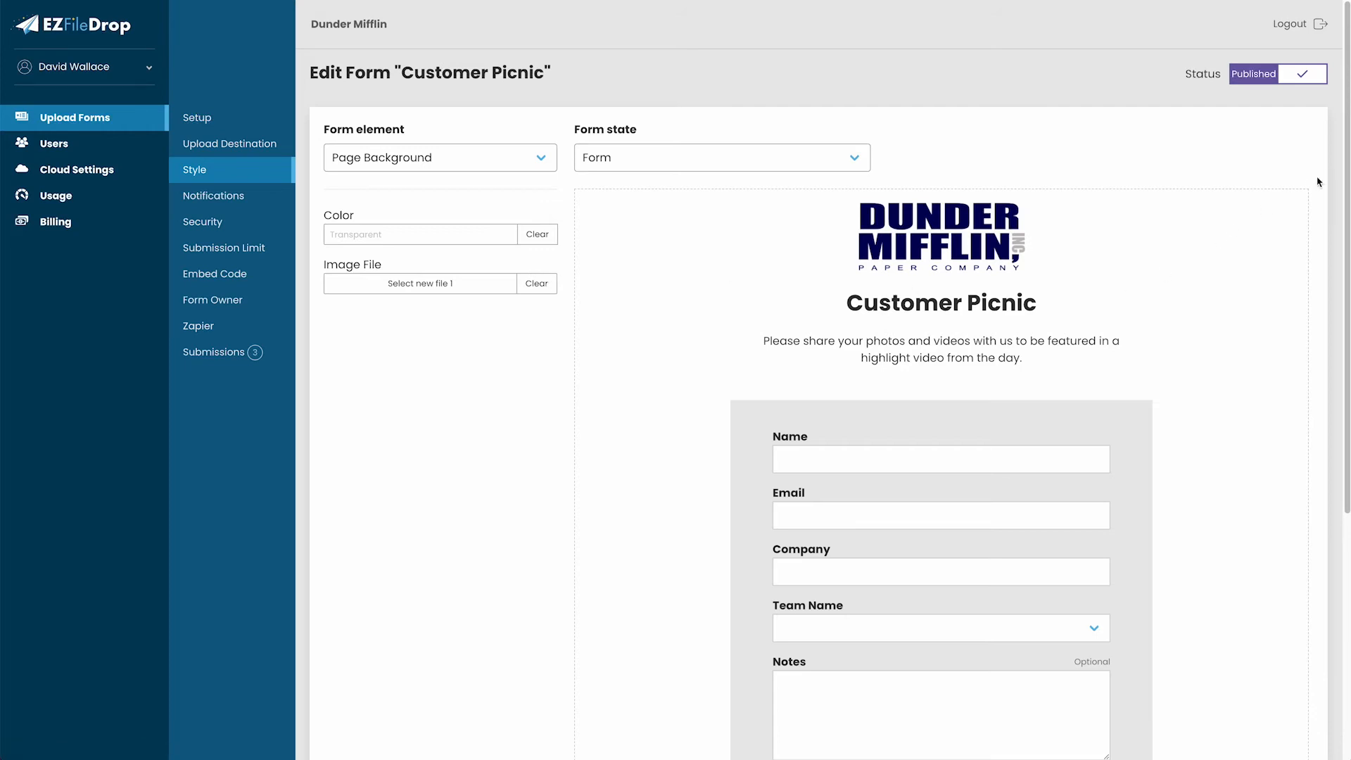
Set the Submit Button background colour to navy #0D1256.
{"action": "left_click_drag", "start_coordinate": [1340, 162], "coordinate": [1341, 366]}
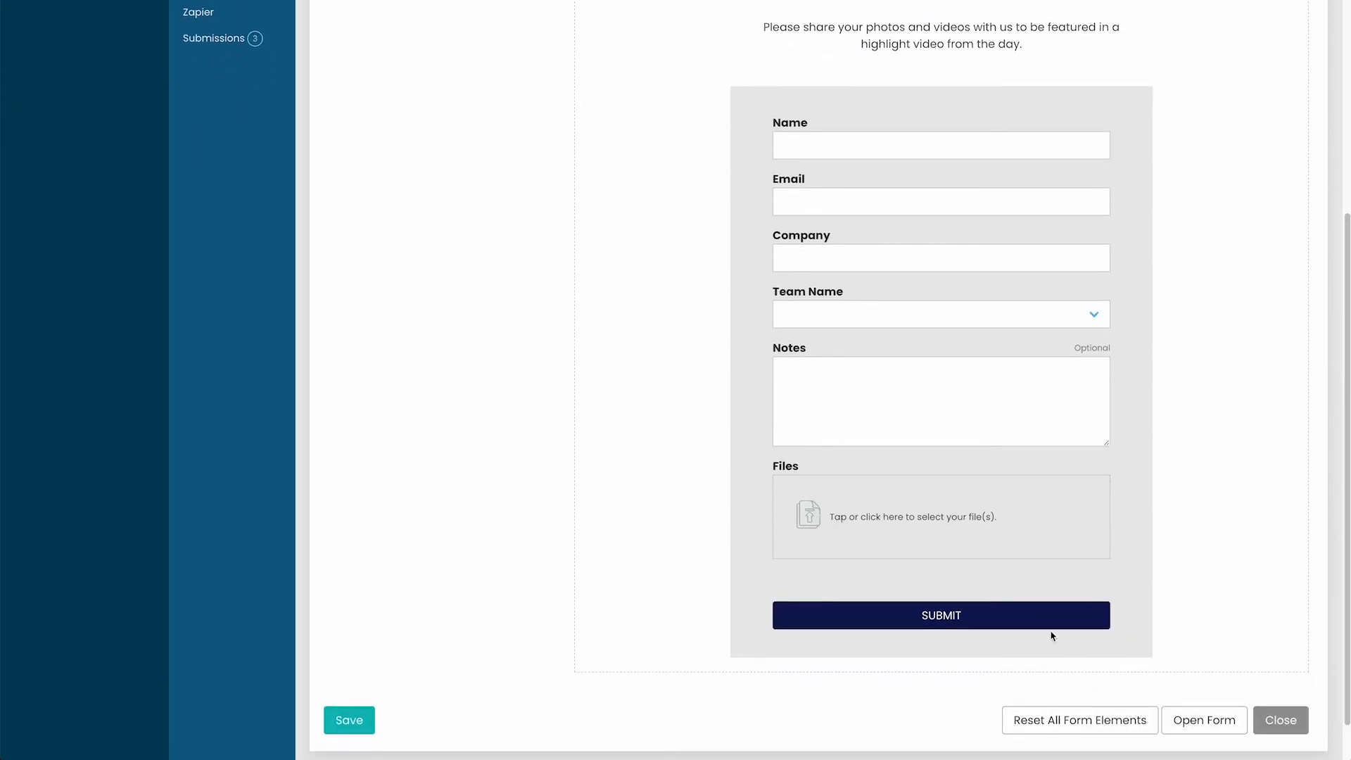
{"action": "left_click_drag", "start_coordinate": [1348, 471], "coordinate": [1335, 247]}
{"action": "left_click", "coordinate": [517, 159]}
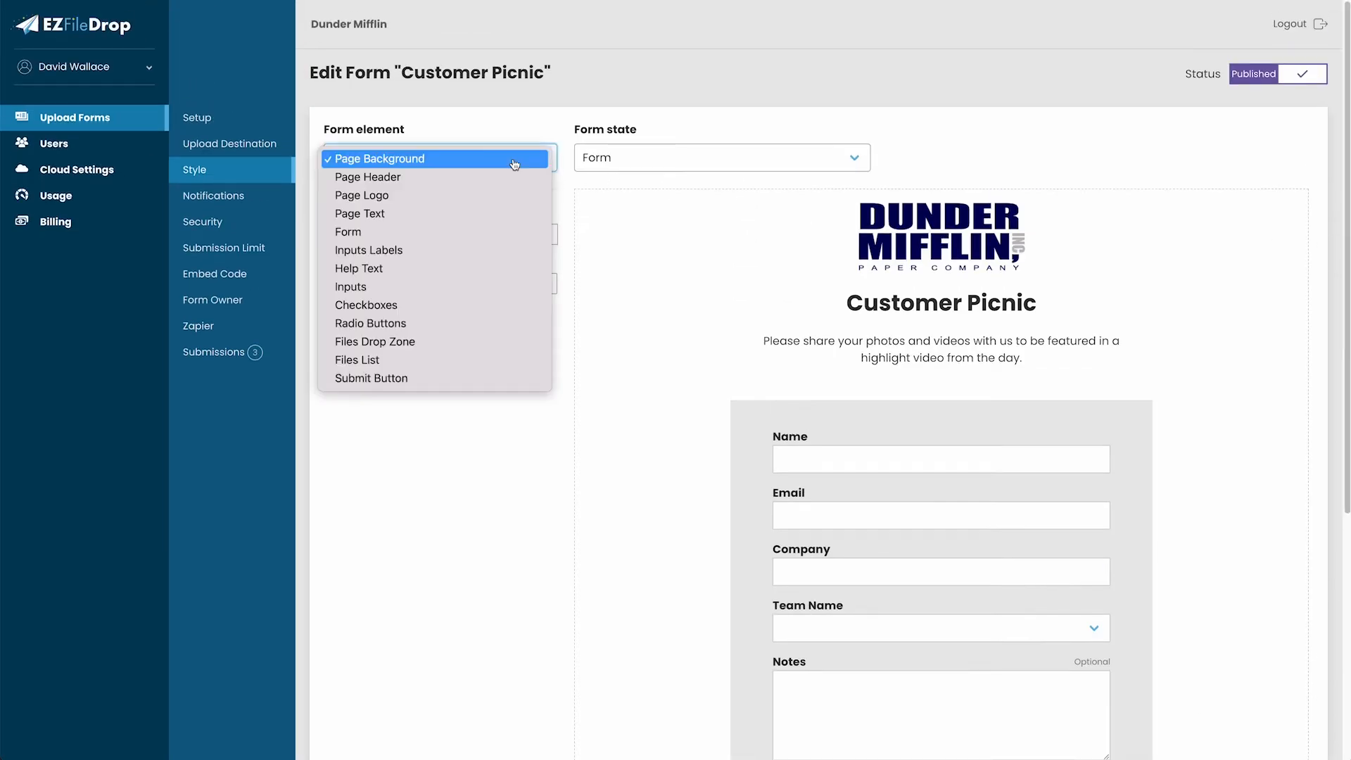
{"action": "left_click", "coordinate": [458, 380]}
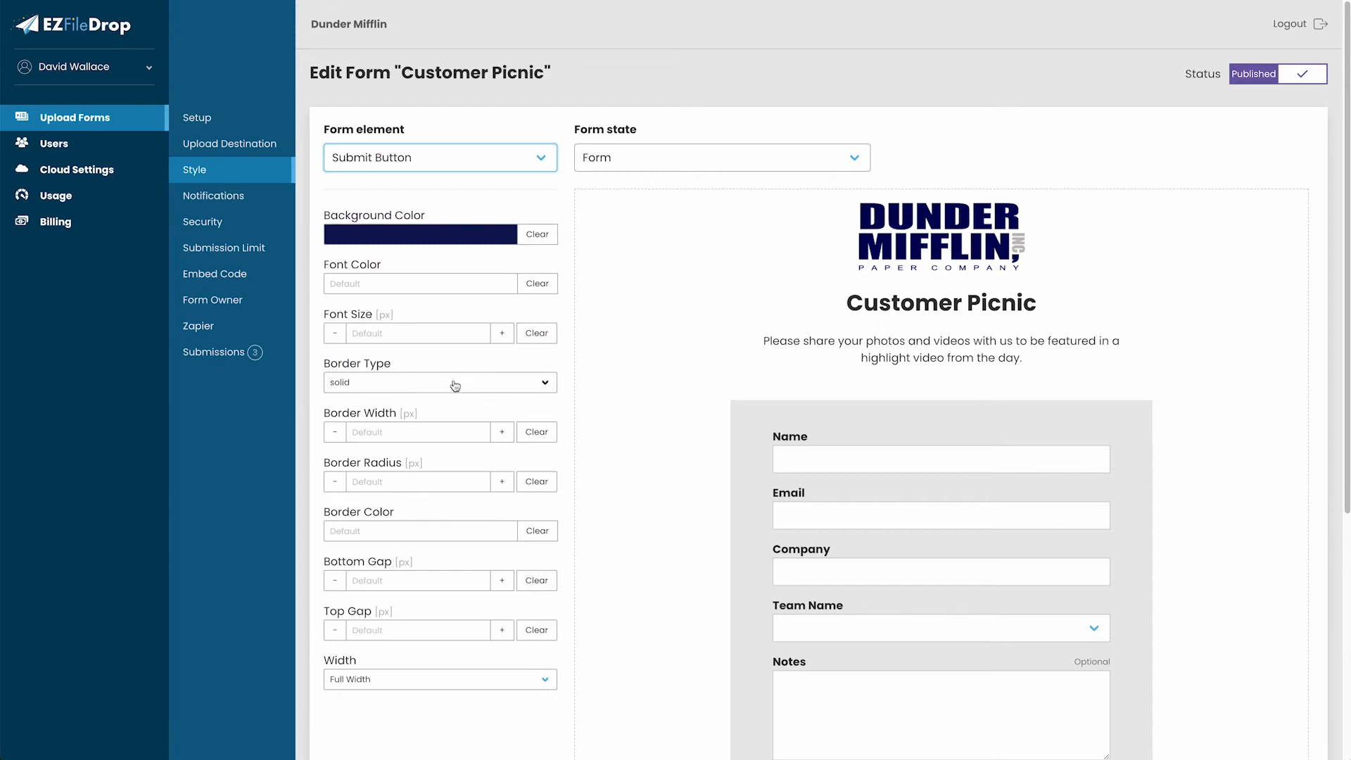
{"action": "left_click", "coordinate": [441, 238]}
{"action": "left_click", "coordinate": [438, 298]}
{"action": "mouse_move", "coordinate": [438, 298]}
{"action": "left_mouse_down"}
{"action": "mouse_move", "coordinate": [446, 280]}
{"action": "mouse_move", "coordinate": [460, 307]}
{"action": "left_mouse_up"}
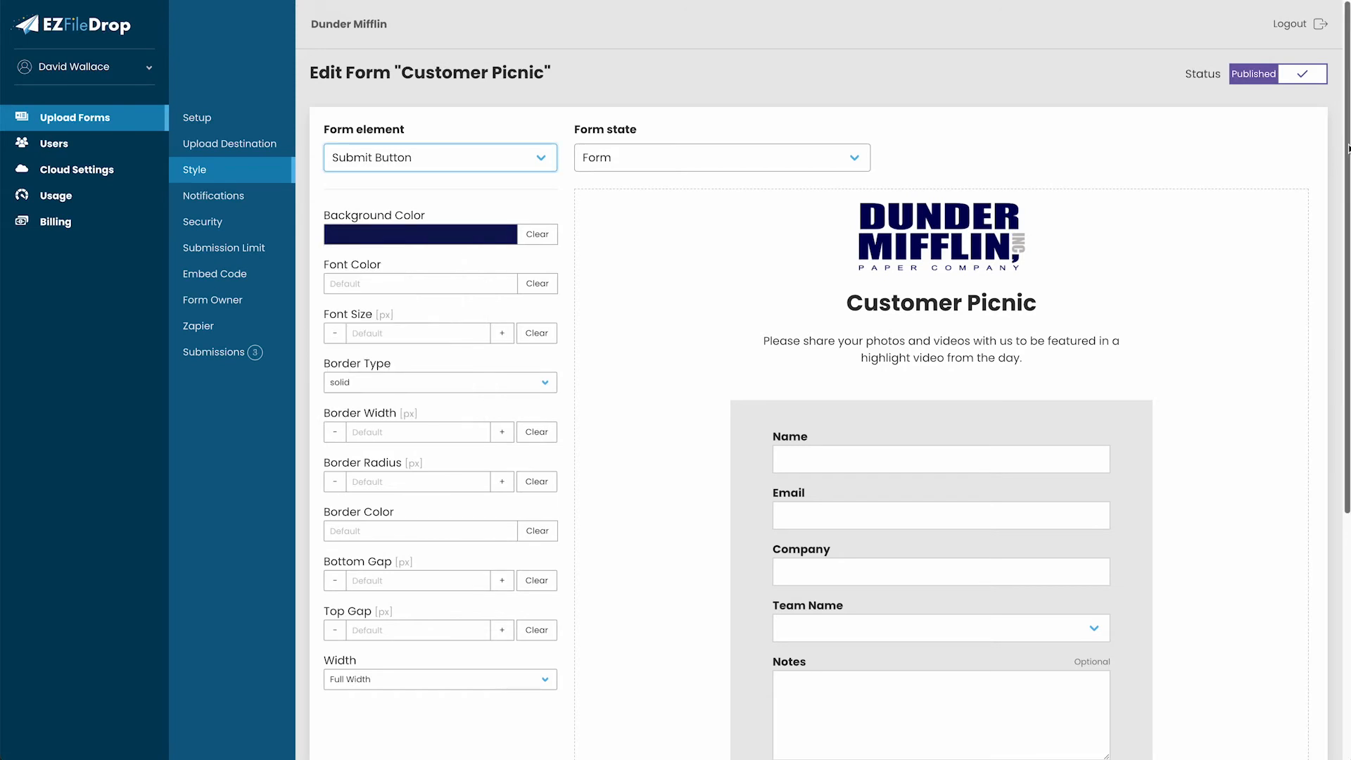
Preview the validation-error, submitted and password-protected form states, then return to the normal form.
{"action": "scroll", "coordinate": [928, 189], "scroll_direction": "down", "scroll_amount": 2}
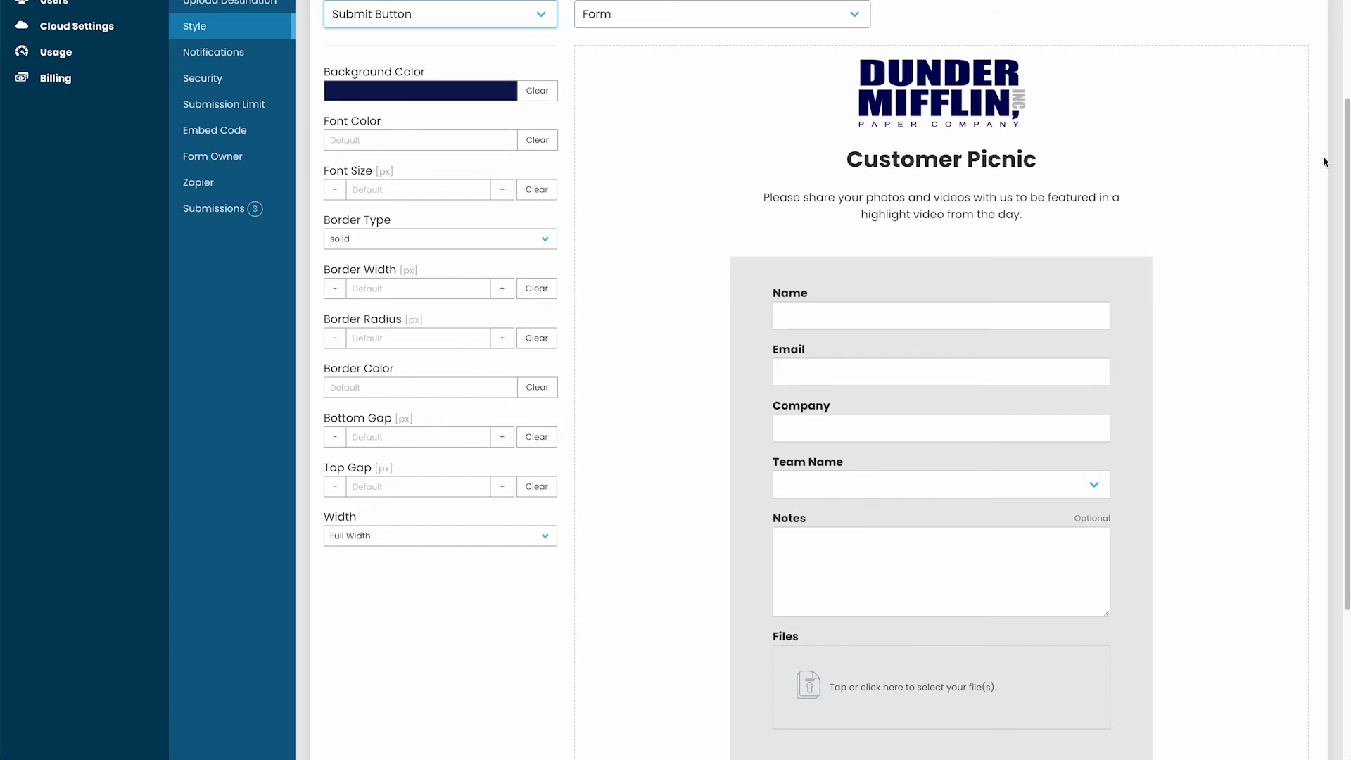
{"action": "scroll", "coordinate": [1338, 51], "scroll_direction": "up", "scroll_amount": 2}
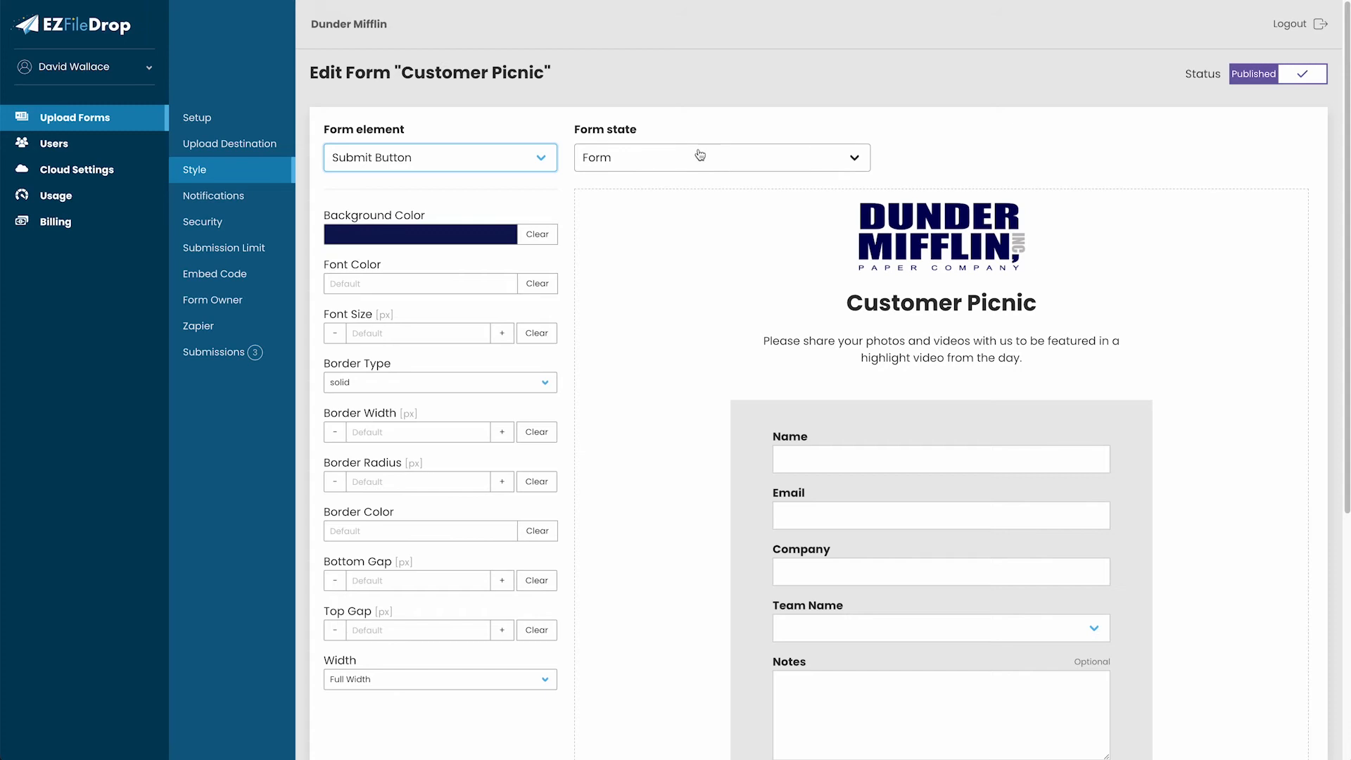
{"action": "left_click", "coordinate": [676, 164]}
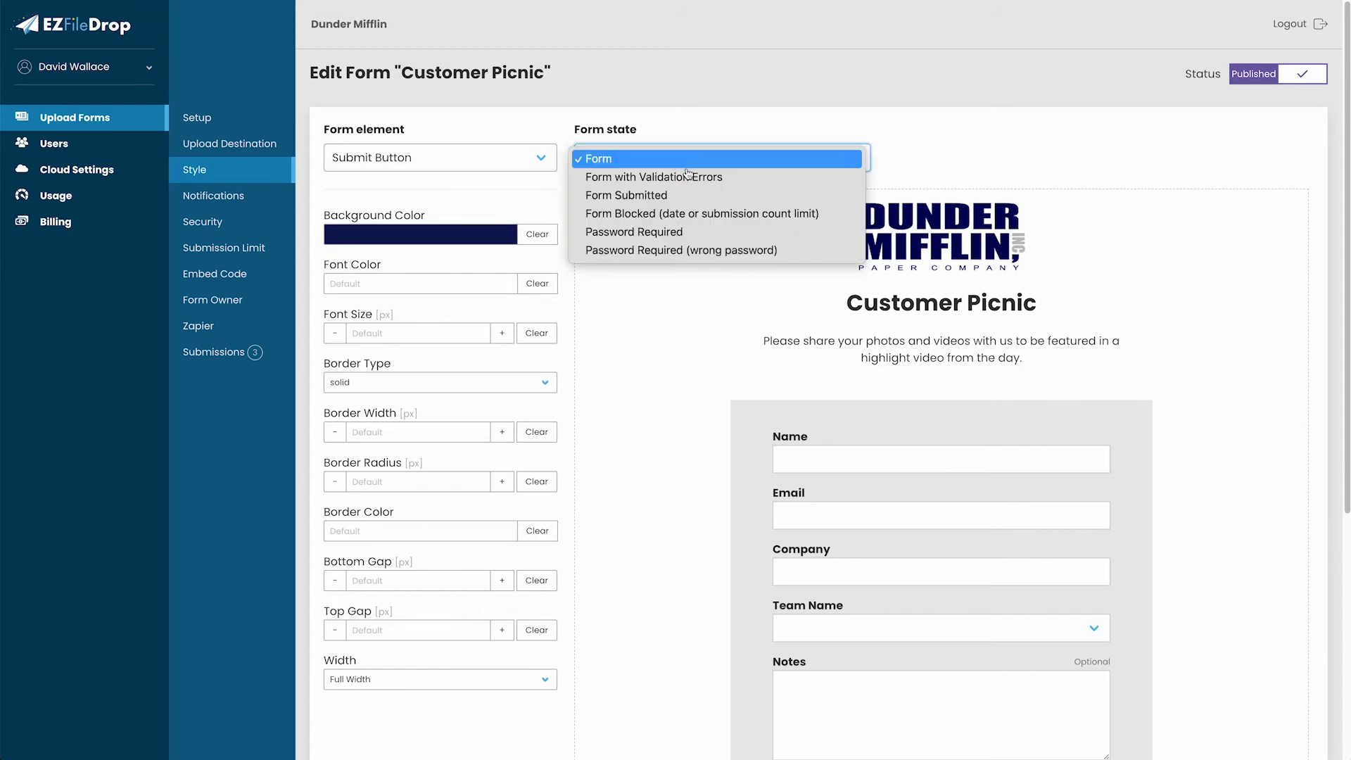
{"action": "left_click", "coordinate": [690, 177]}
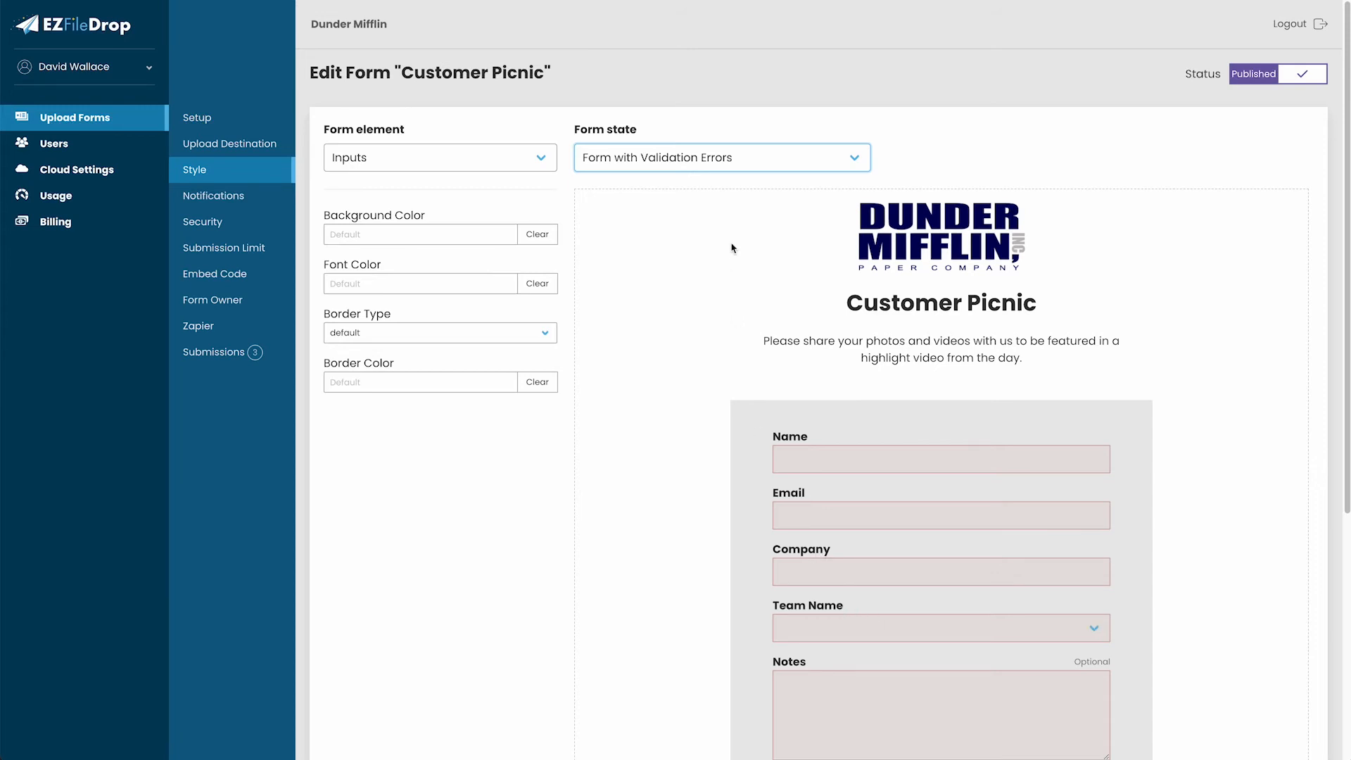
{"action": "left_click", "coordinate": [739, 160]}
{"action": "left_click", "coordinate": [740, 176]}
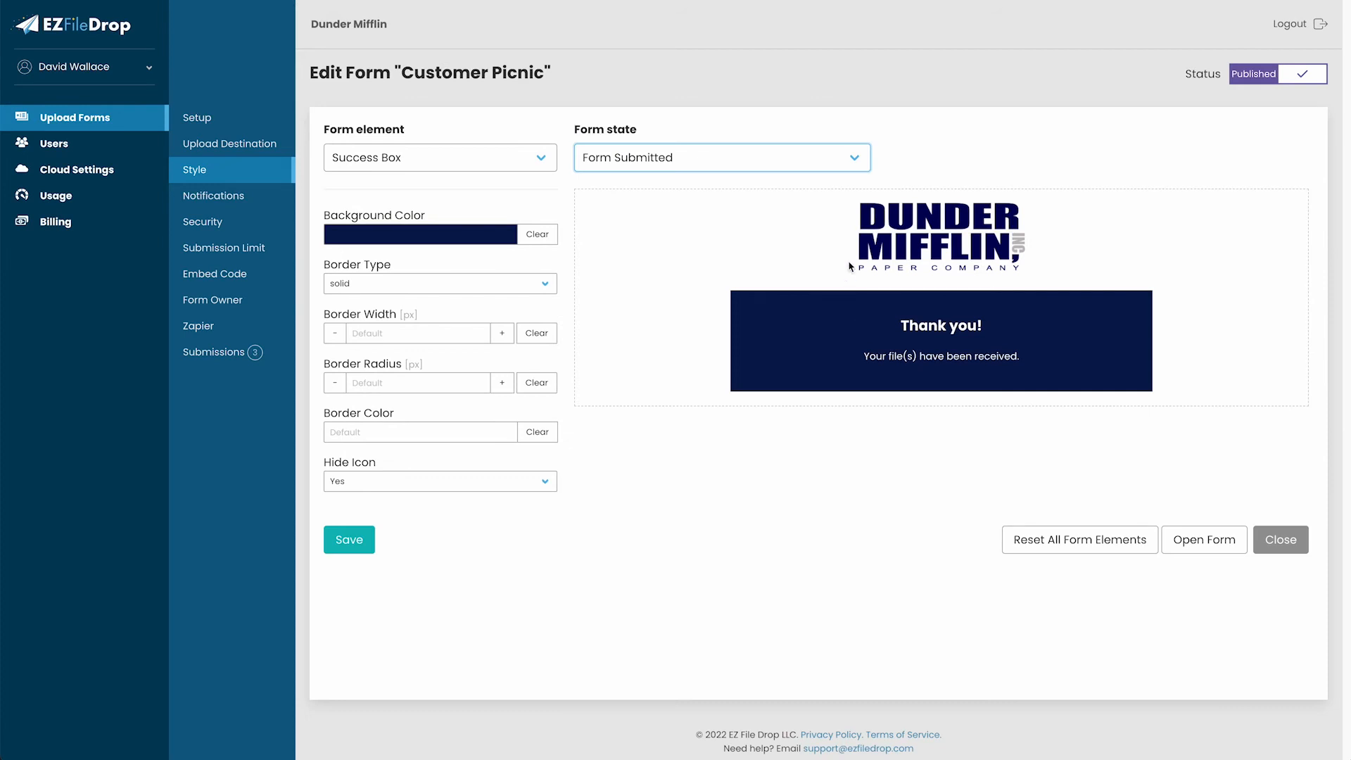
{"action": "left_click", "coordinate": [804, 161]}
{"action": "left_click", "coordinate": [705, 200]}
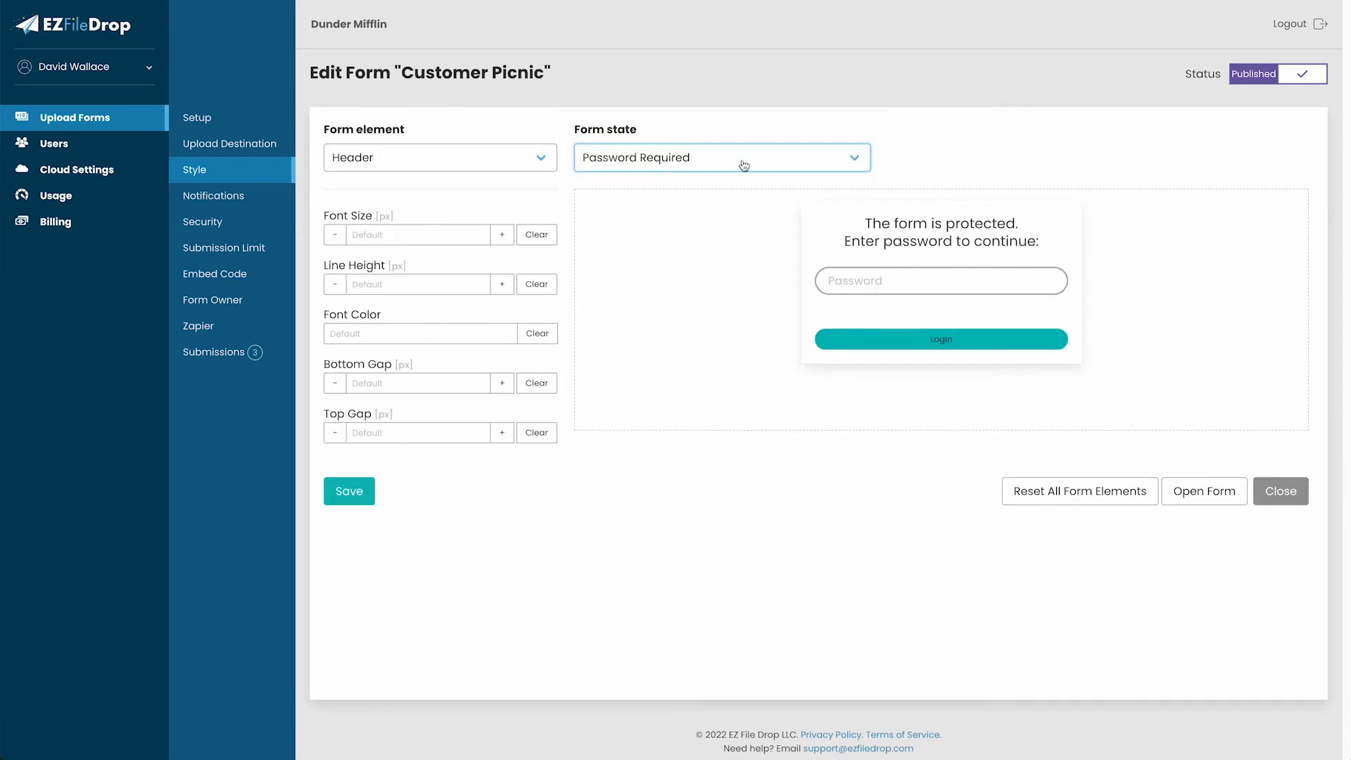
{"action": "left_click", "coordinate": [735, 155]}
{"action": "left_click", "coordinate": [675, 85]}
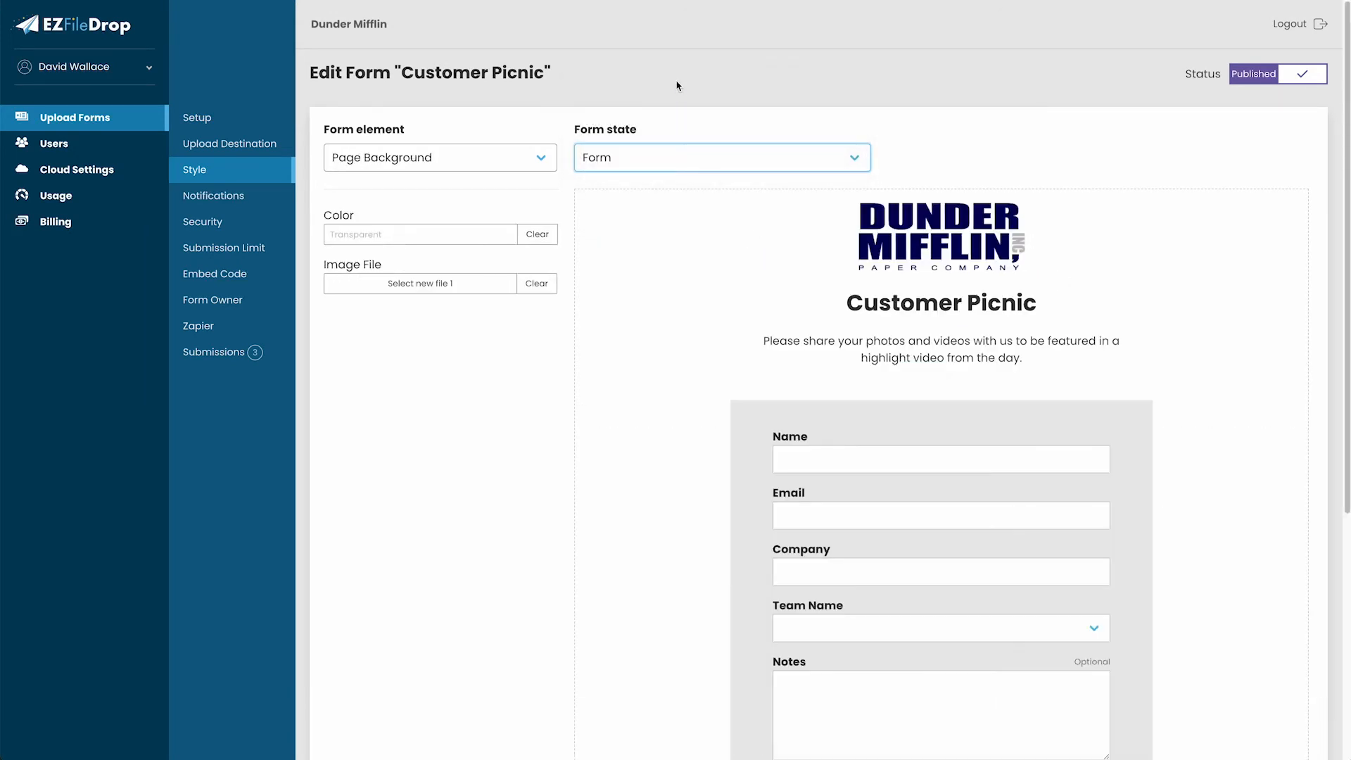
{"action": "left_click", "coordinate": [254, 196]}
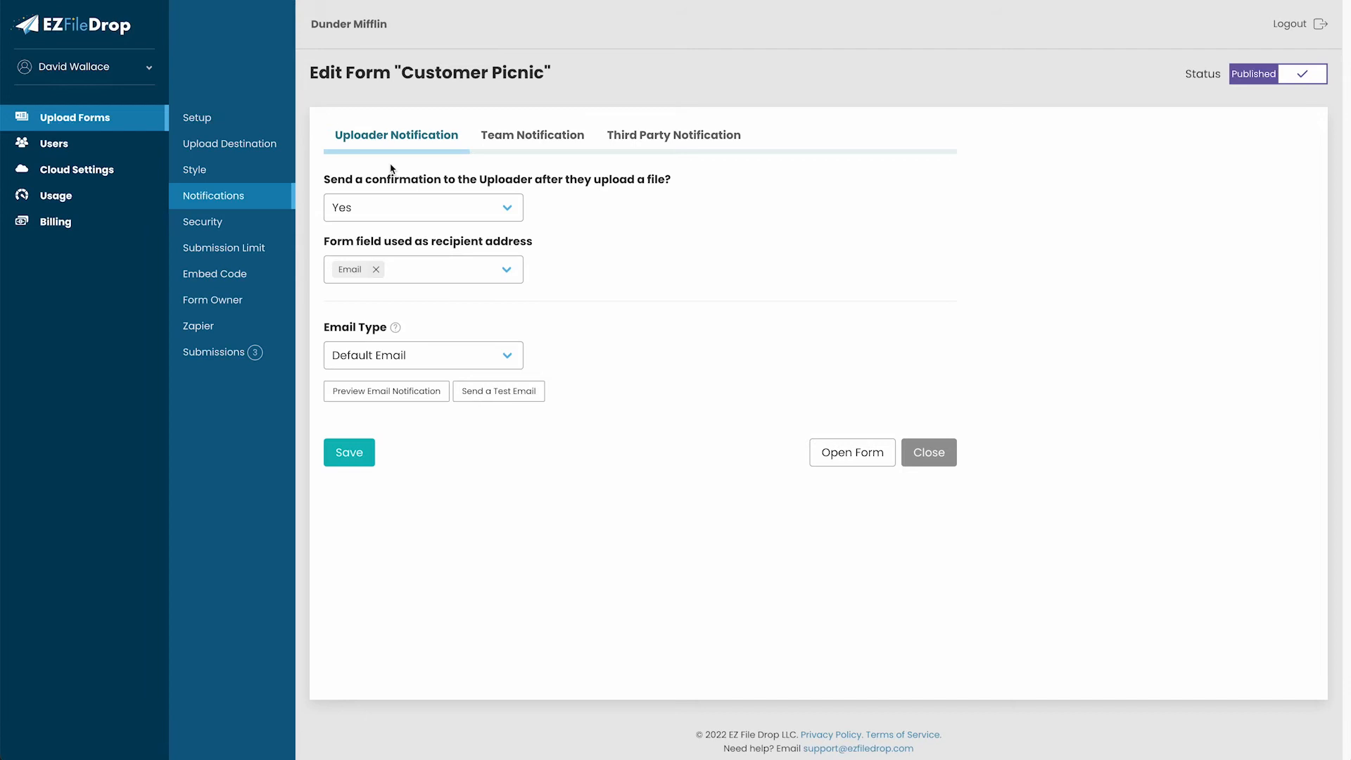
Preview and close the uploader and team notification emails, ending on Third Party Notification.
{"action": "left_click", "coordinate": [406, 398]}
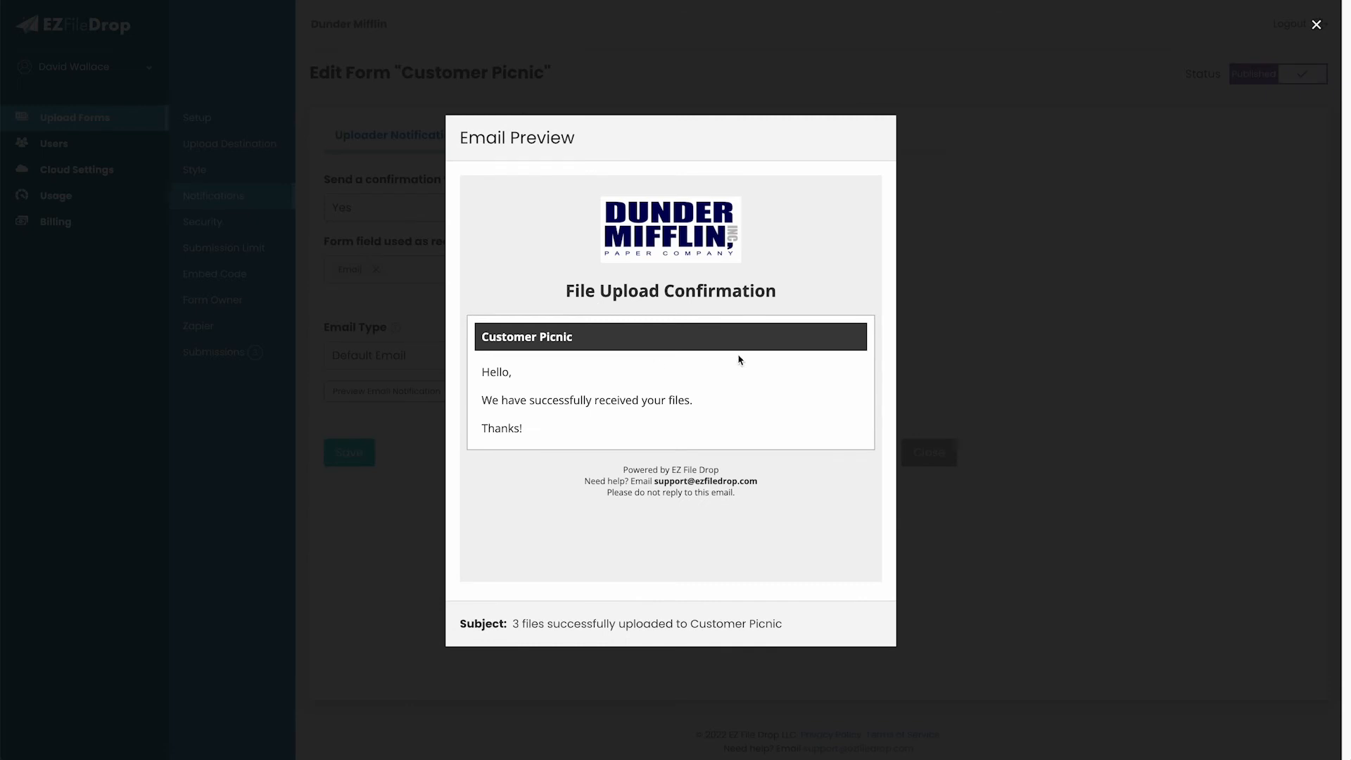
{"action": "left_click", "coordinate": [995, 252]}
{"action": "left_click", "coordinate": [516, 136]}
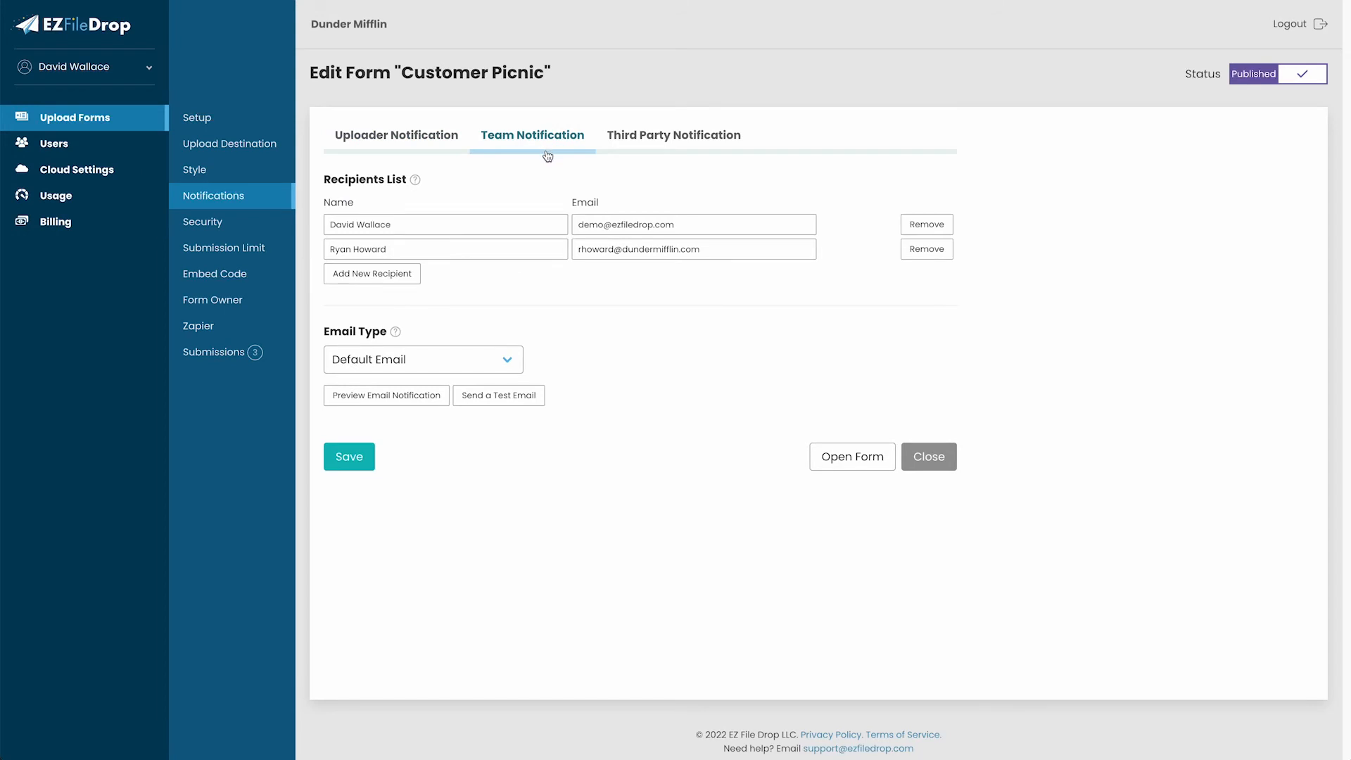
{"action": "left_click", "coordinate": [372, 397]}
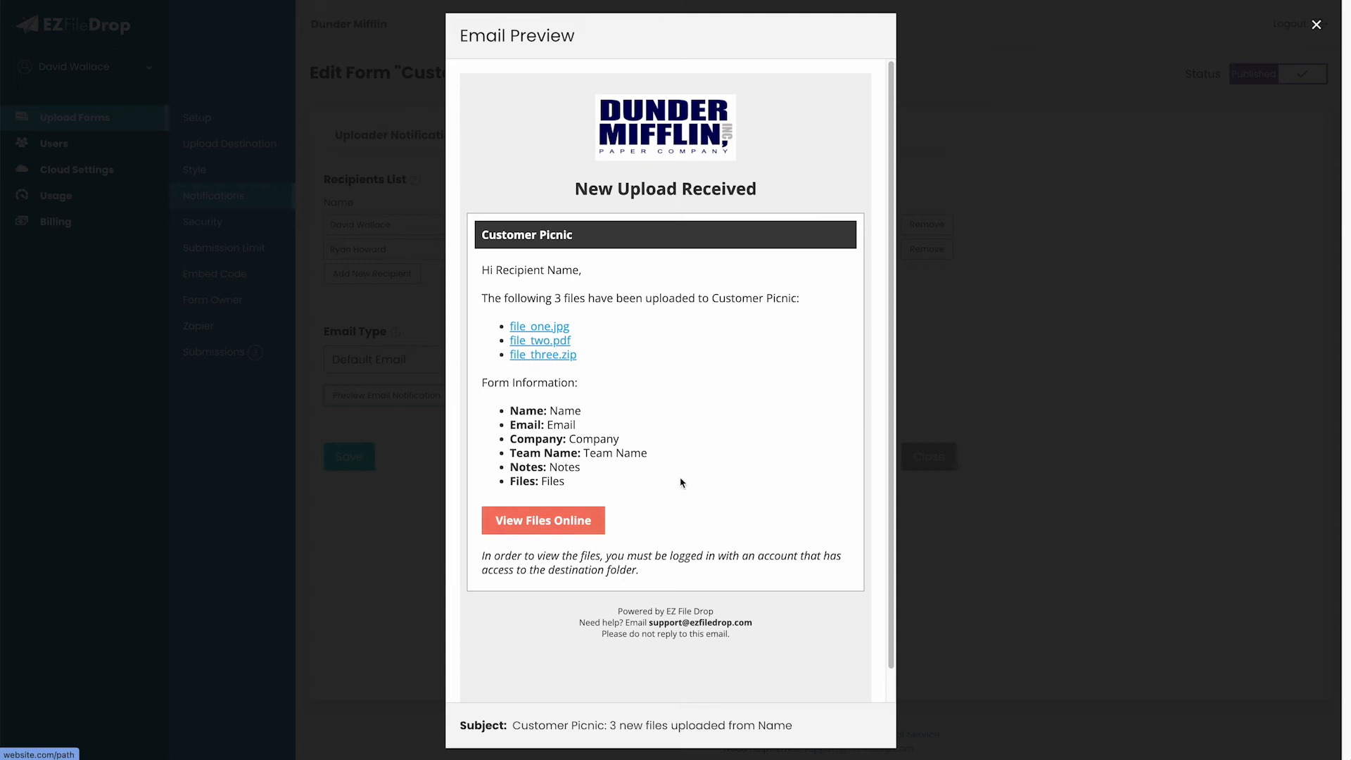
{"action": "left_click", "coordinate": [938, 339]}
{"action": "left_click", "coordinate": [681, 134]}
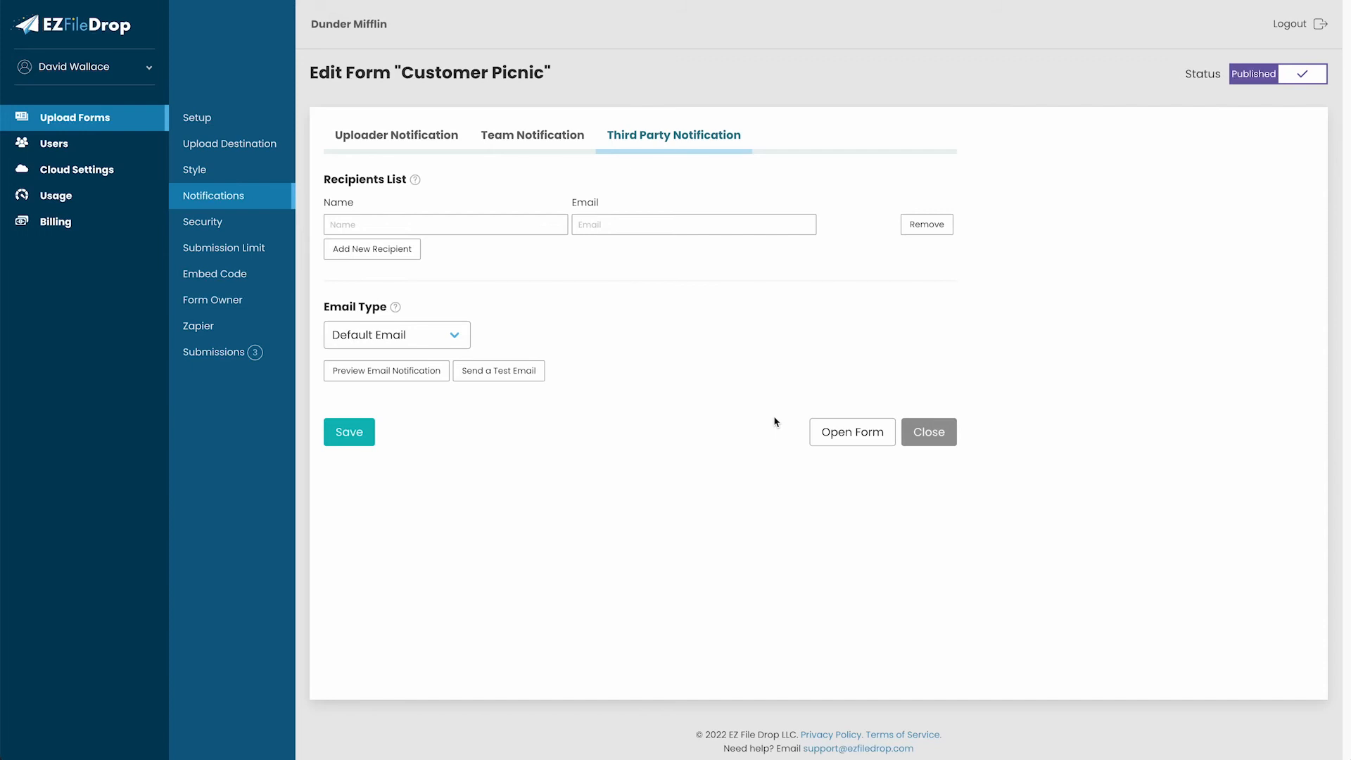
Preview and close the third-party notification email.
{"action": "left_click", "coordinate": [432, 377]}
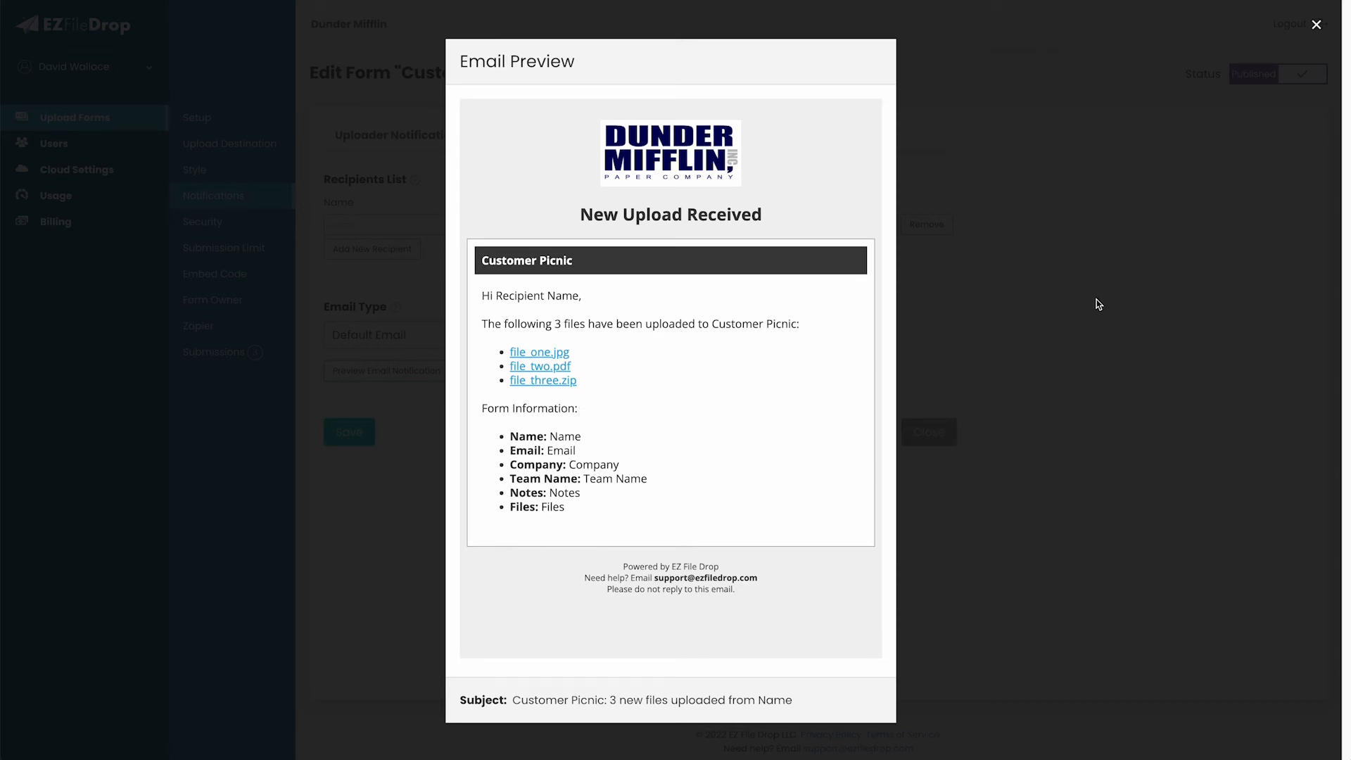
{"action": "left_click", "coordinate": [1075, 207]}
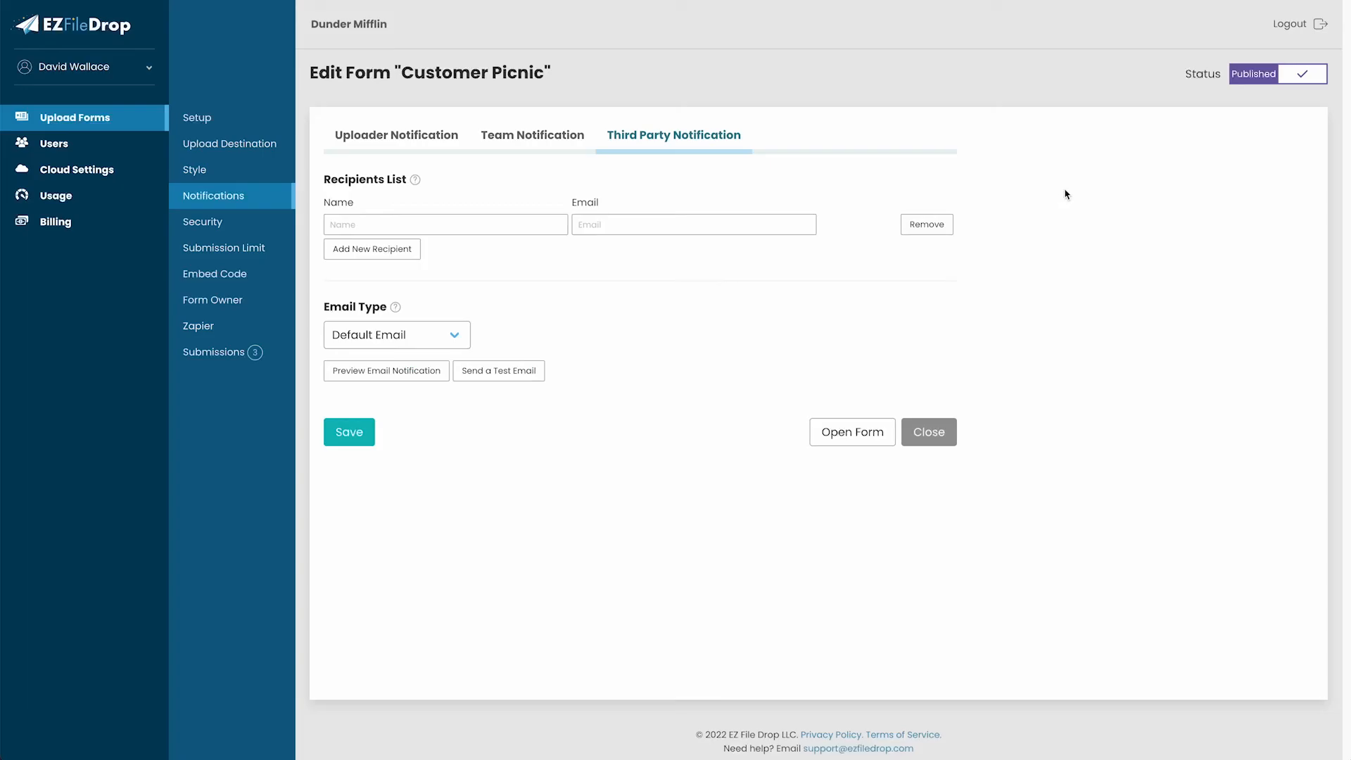
{"action": "left_click", "coordinate": [435, 137]}
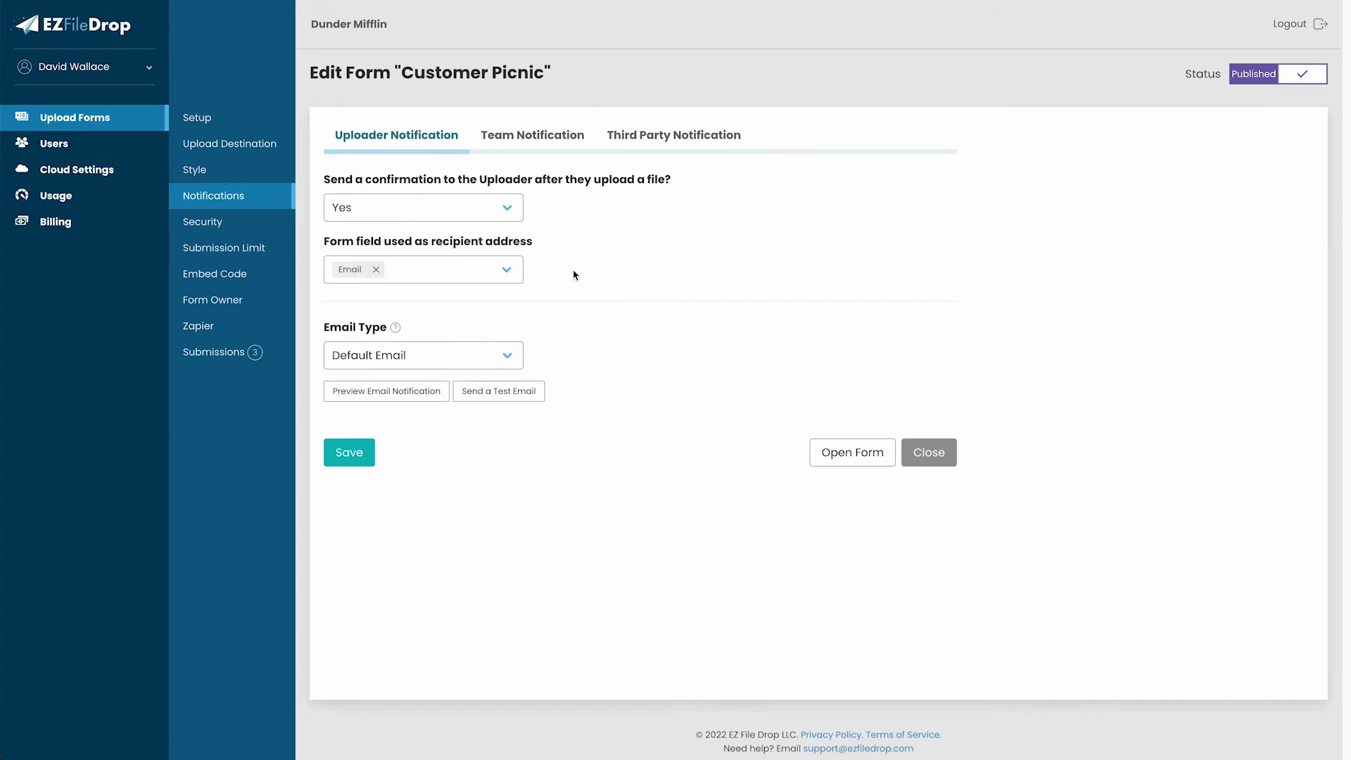
Switch the uploader confirmation to Custom HTML Email, then back to Default Email.
{"action": "left_click", "coordinate": [485, 356]}
{"action": "left_click", "coordinate": [459, 377]}
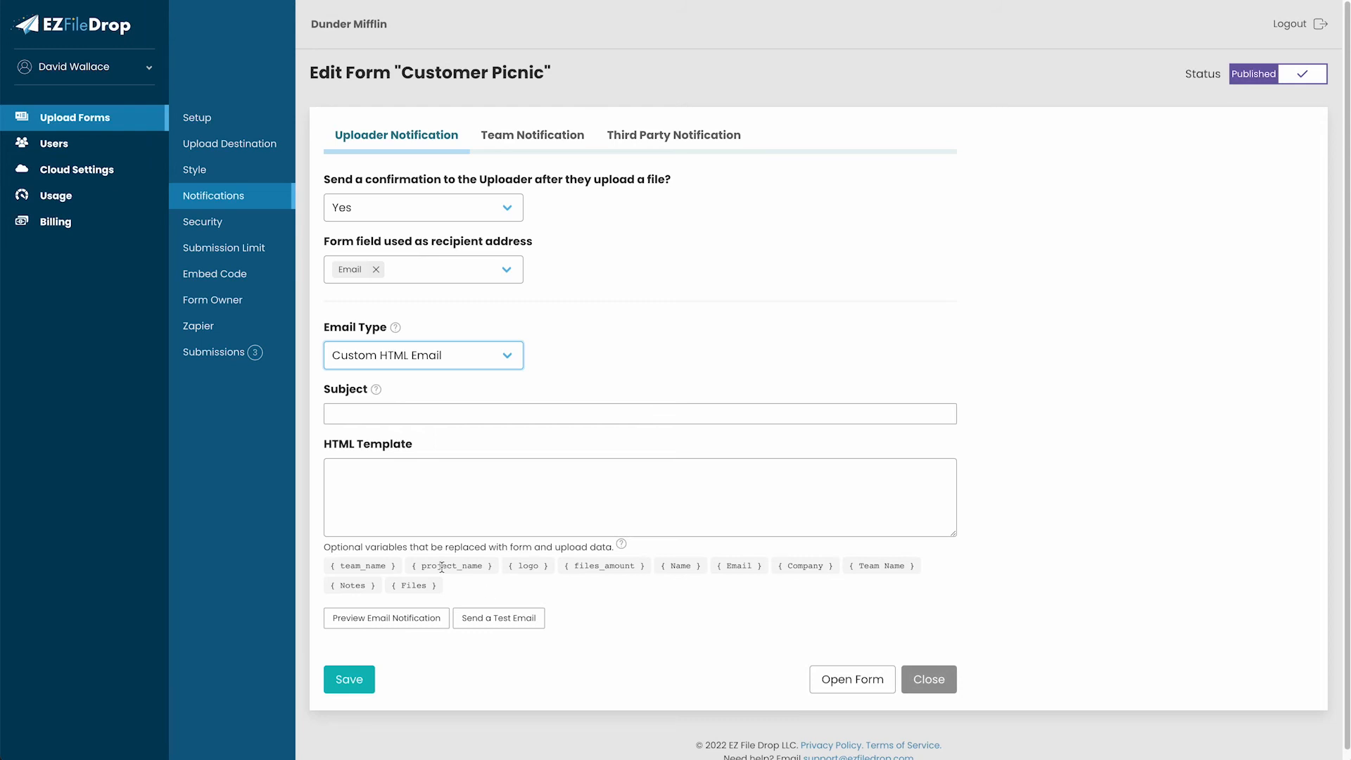
{"action": "left_click", "coordinate": [443, 355]}
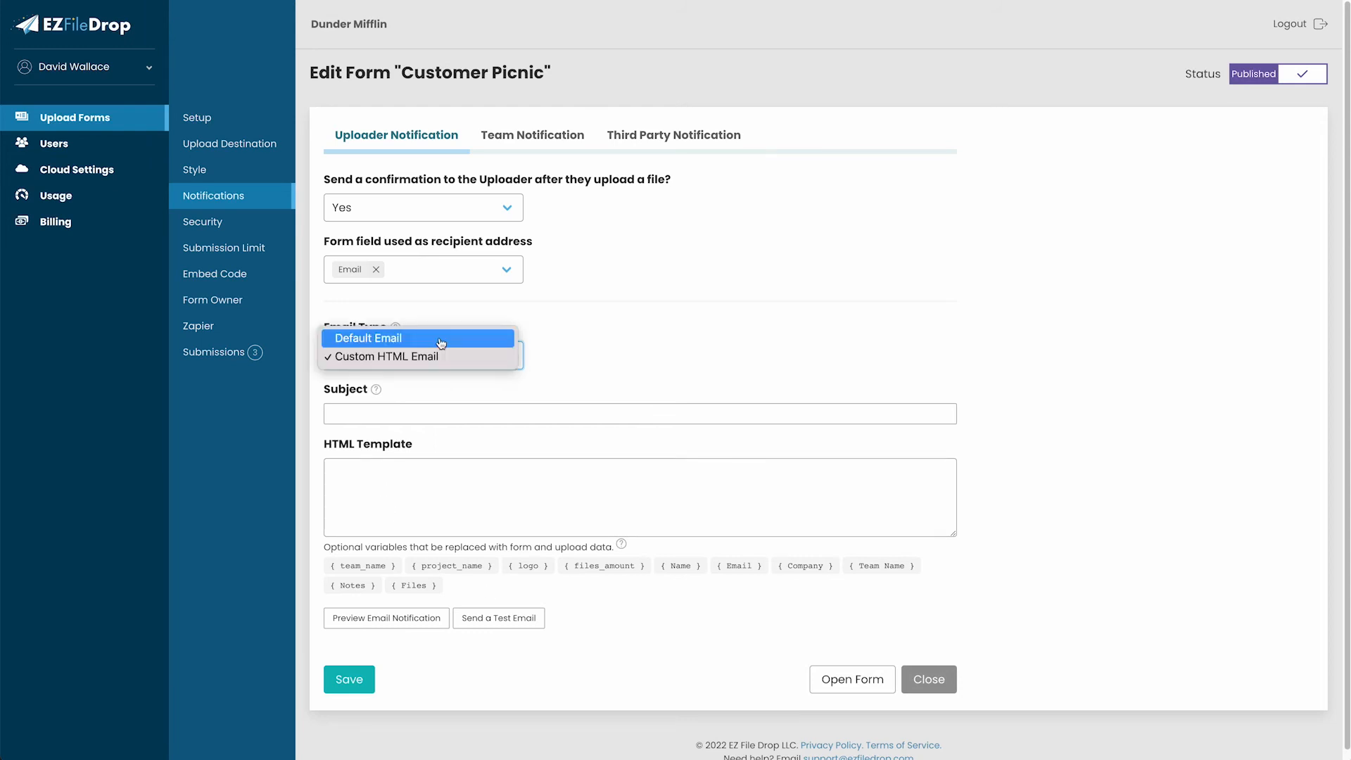
{"action": "left_click", "coordinate": [444, 340]}
{"action": "left_click", "coordinate": [247, 224]}
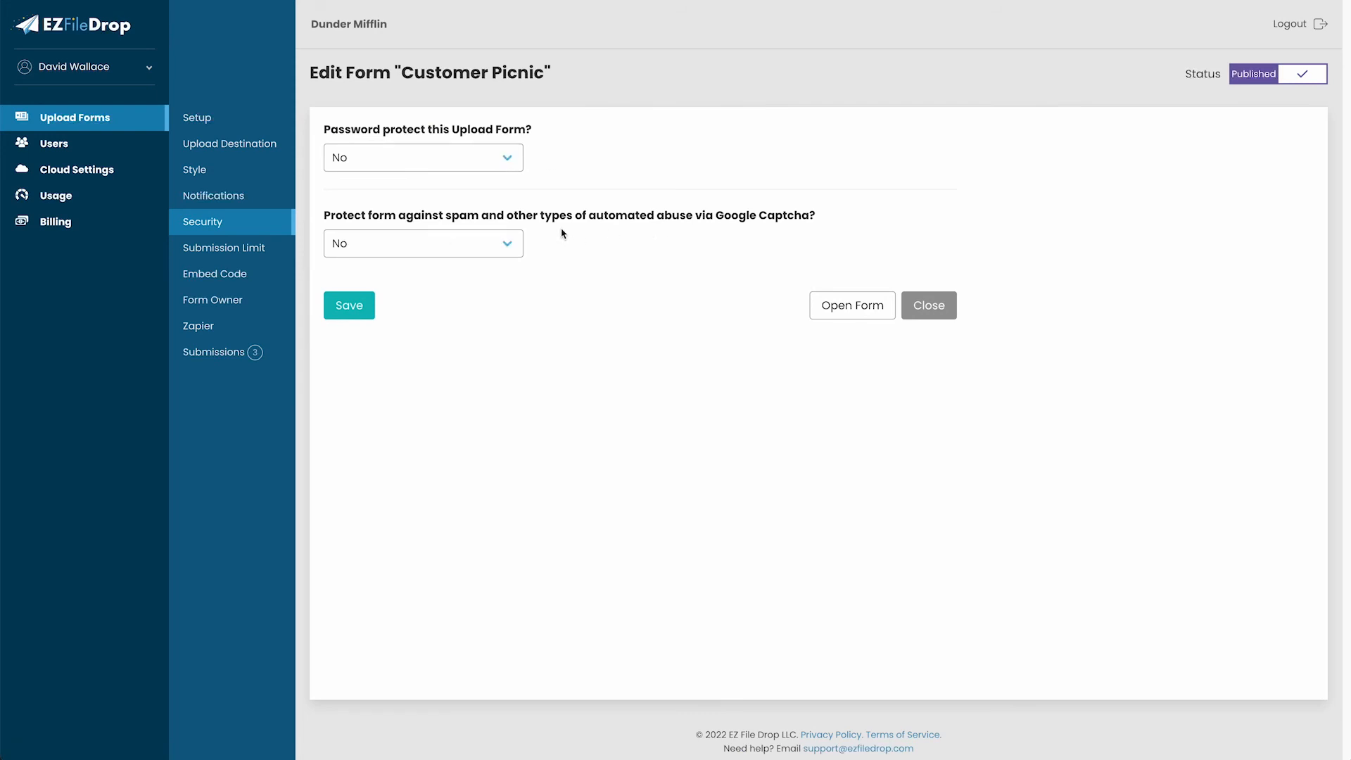
Try a 20-submission cap and a date/time limit, then leave both submission limits off.
{"action": "left_click", "coordinate": [260, 254]}
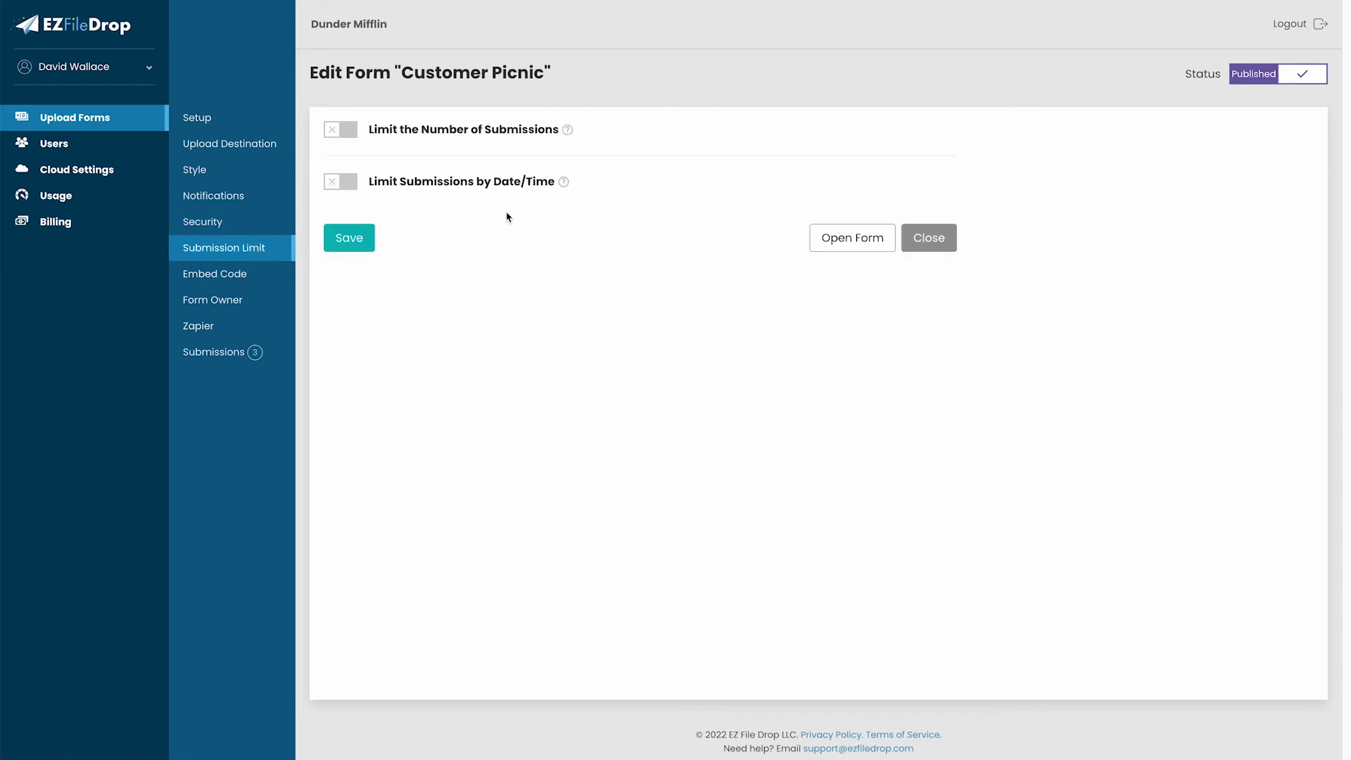
{"action": "left_click", "coordinate": [349, 130]}
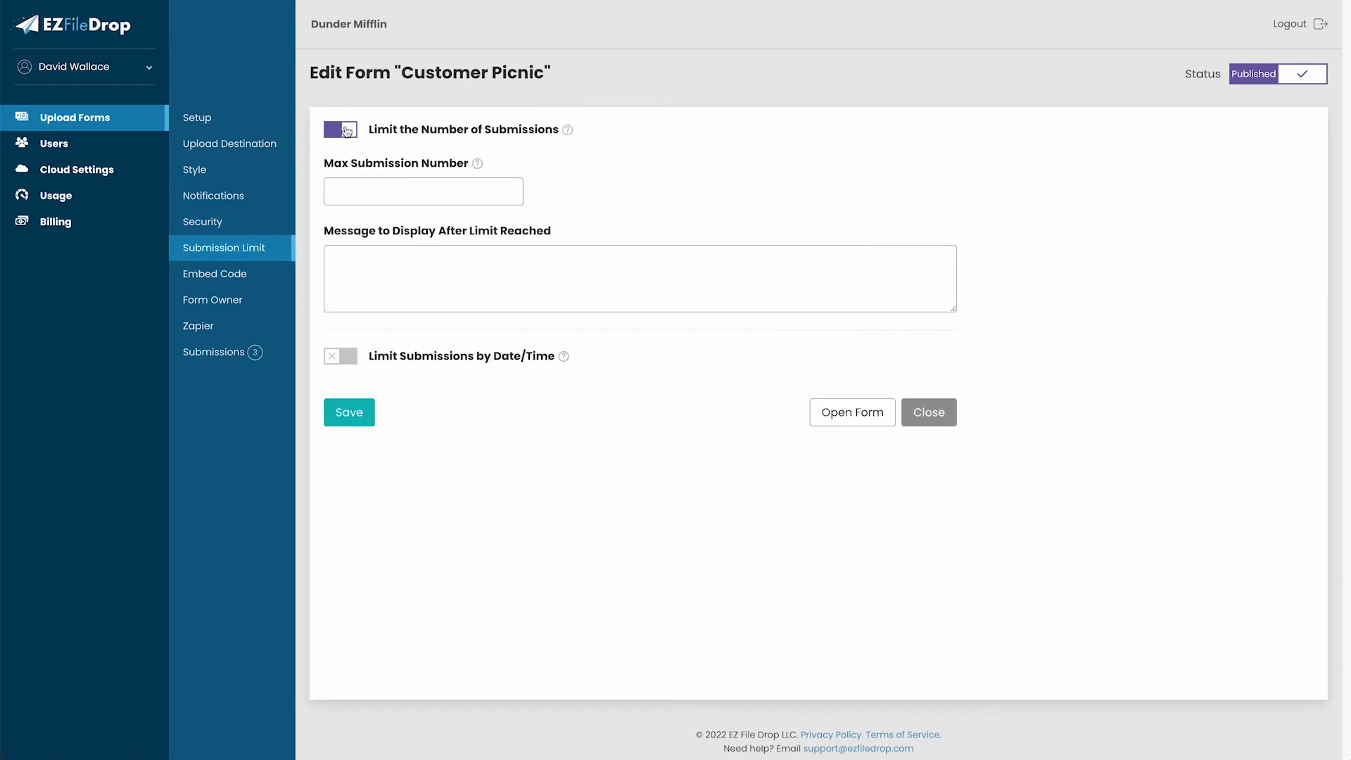
{"action": "left_click", "coordinate": [401, 185]}
{"action": "type", "text": "20"}
{"action": "left_click", "coordinate": [695, 166]}
{"action": "left_click", "coordinate": [345, 131]}
{"action": "left_click", "coordinate": [346, 180]}
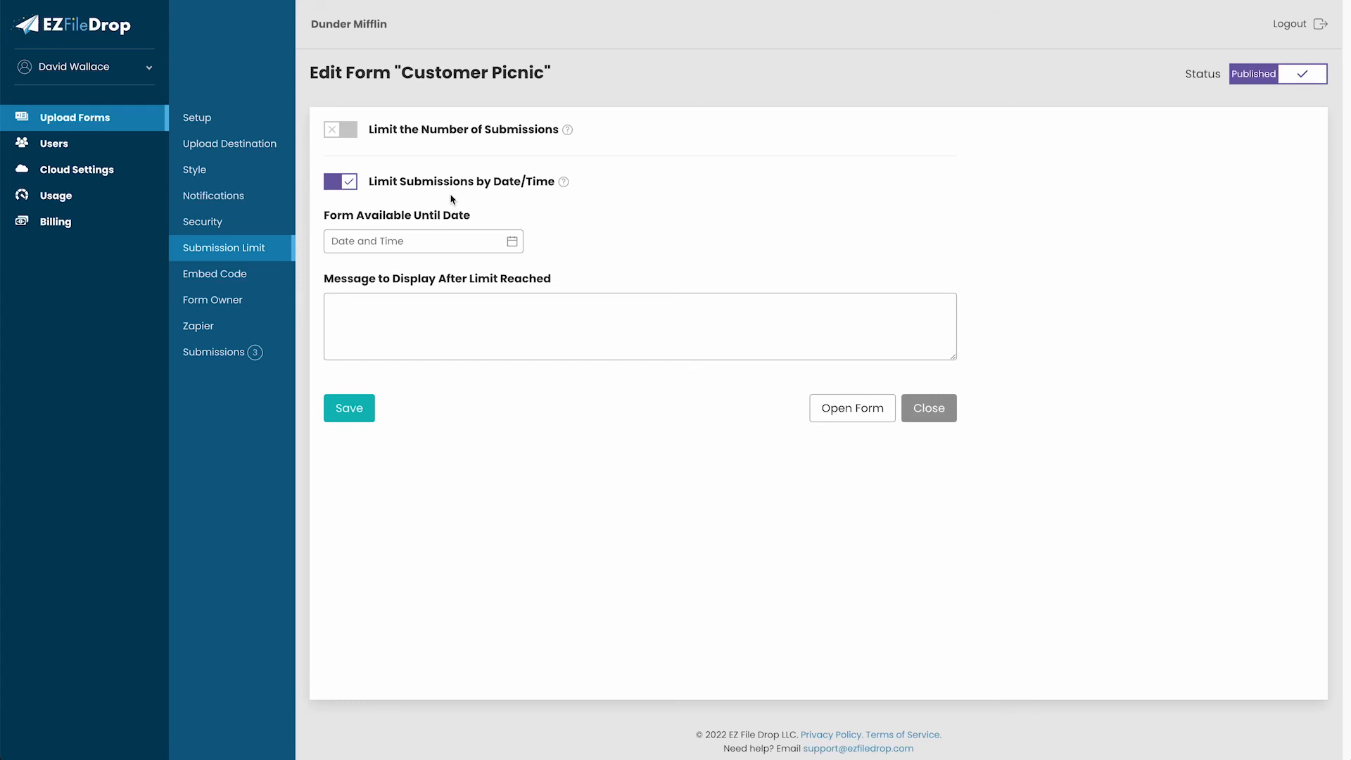
{"action": "left_click", "coordinate": [347, 184]}
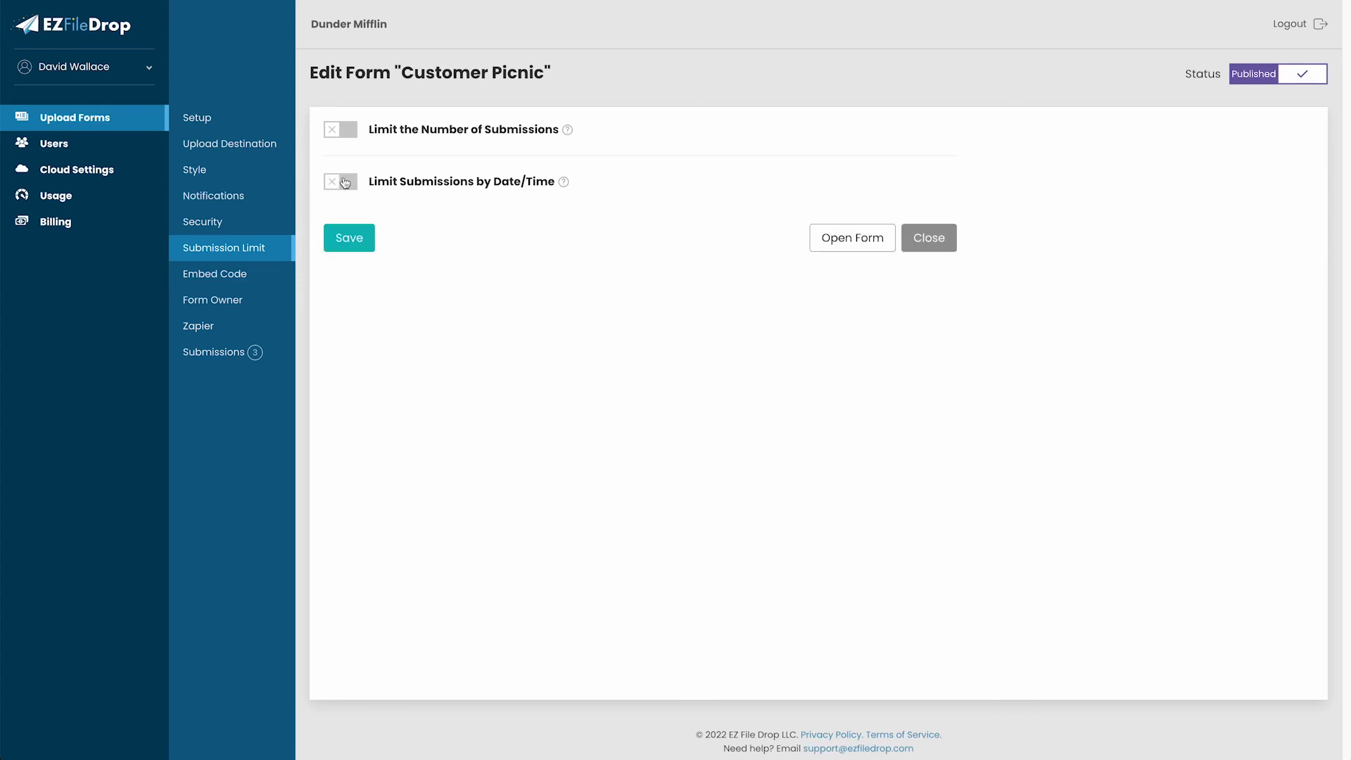
{"action": "left_click", "coordinate": [252, 273]}
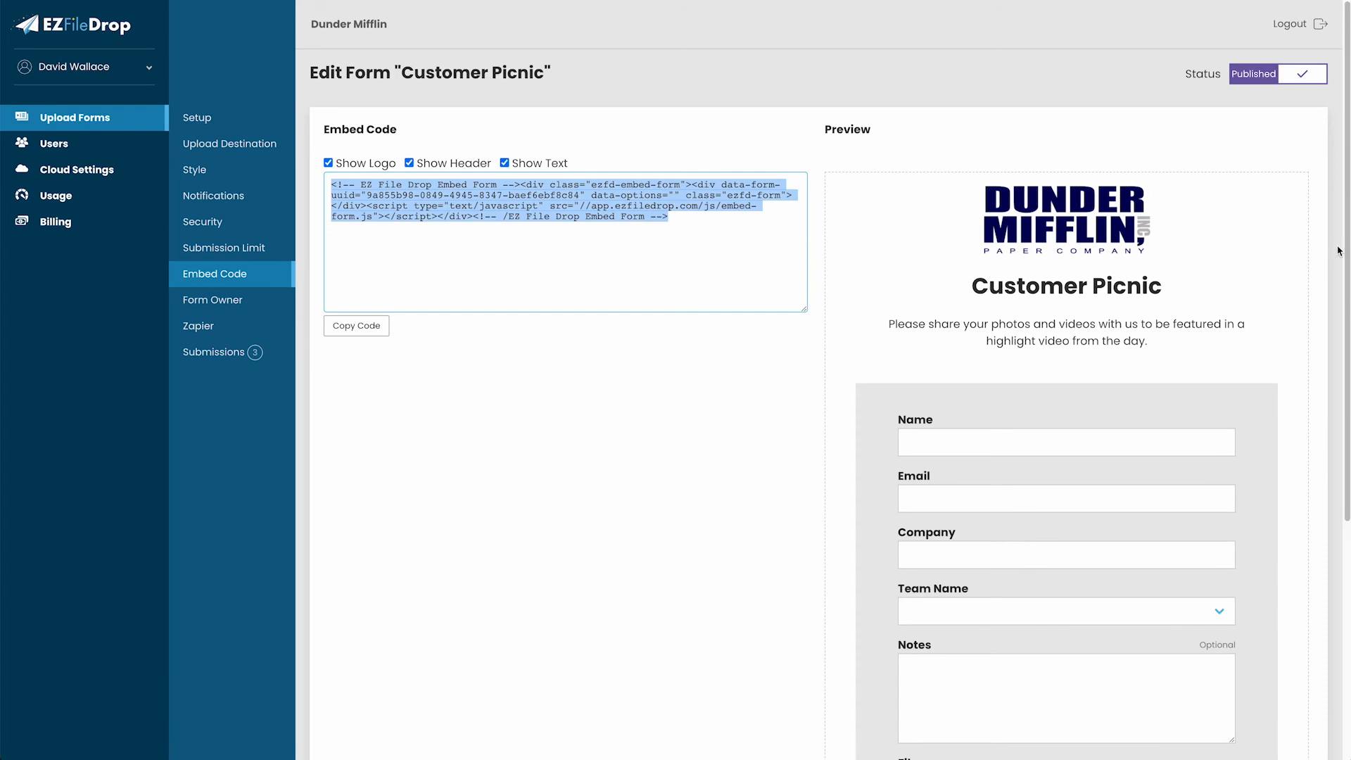
Turn Show Text, Show Header and Show Logo off, then back on for the embed.
{"action": "left_click_drag", "start_coordinate": [1345, 247], "coordinate": [1336, 403]}
{"action": "scroll", "coordinate": [1336, 403], "scroll_direction": "up", "scroll_amount": 5}
{"action": "left_click", "coordinate": [504, 162]}
{"action": "left_click", "coordinate": [409, 163]}
{"action": "left_click", "coordinate": [351, 168]}
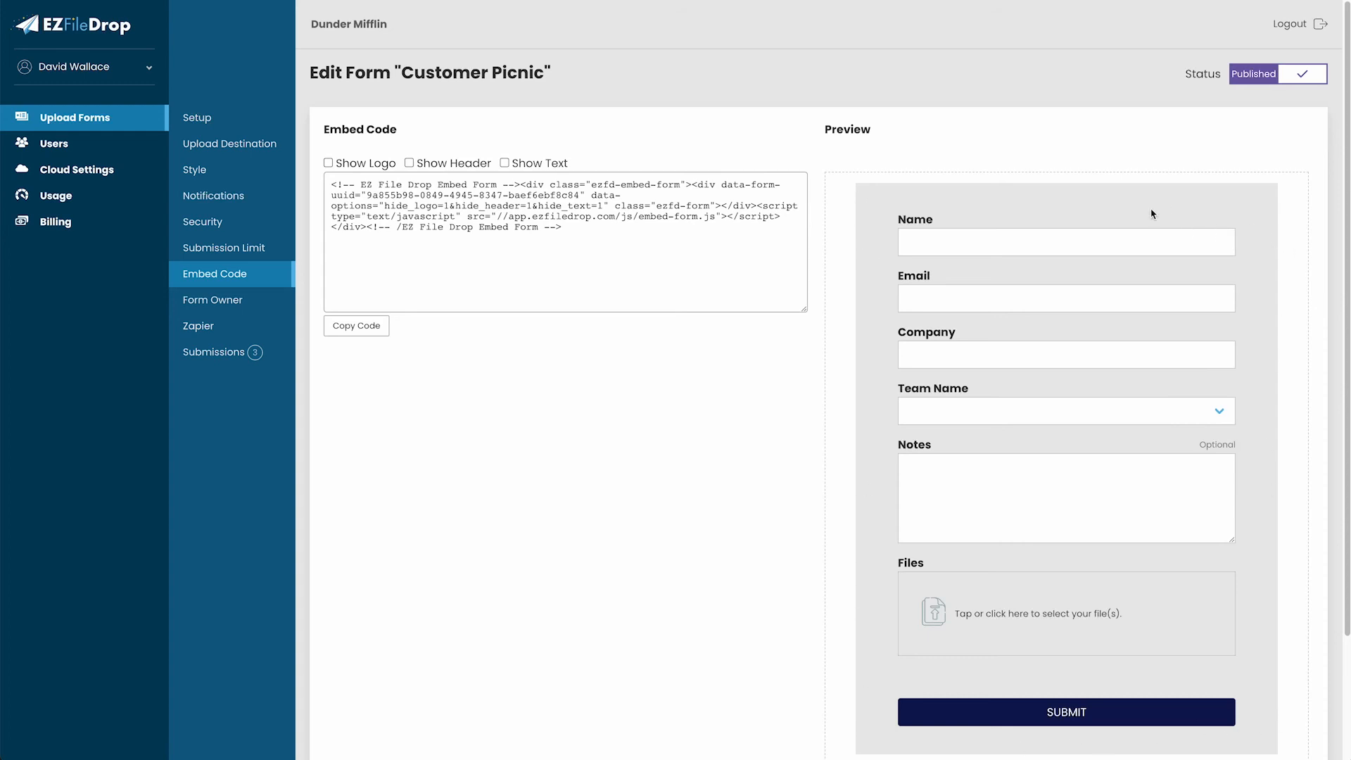
{"action": "left_click", "coordinate": [541, 163]}
{"action": "left_click", "coordinate": [461, 165]}
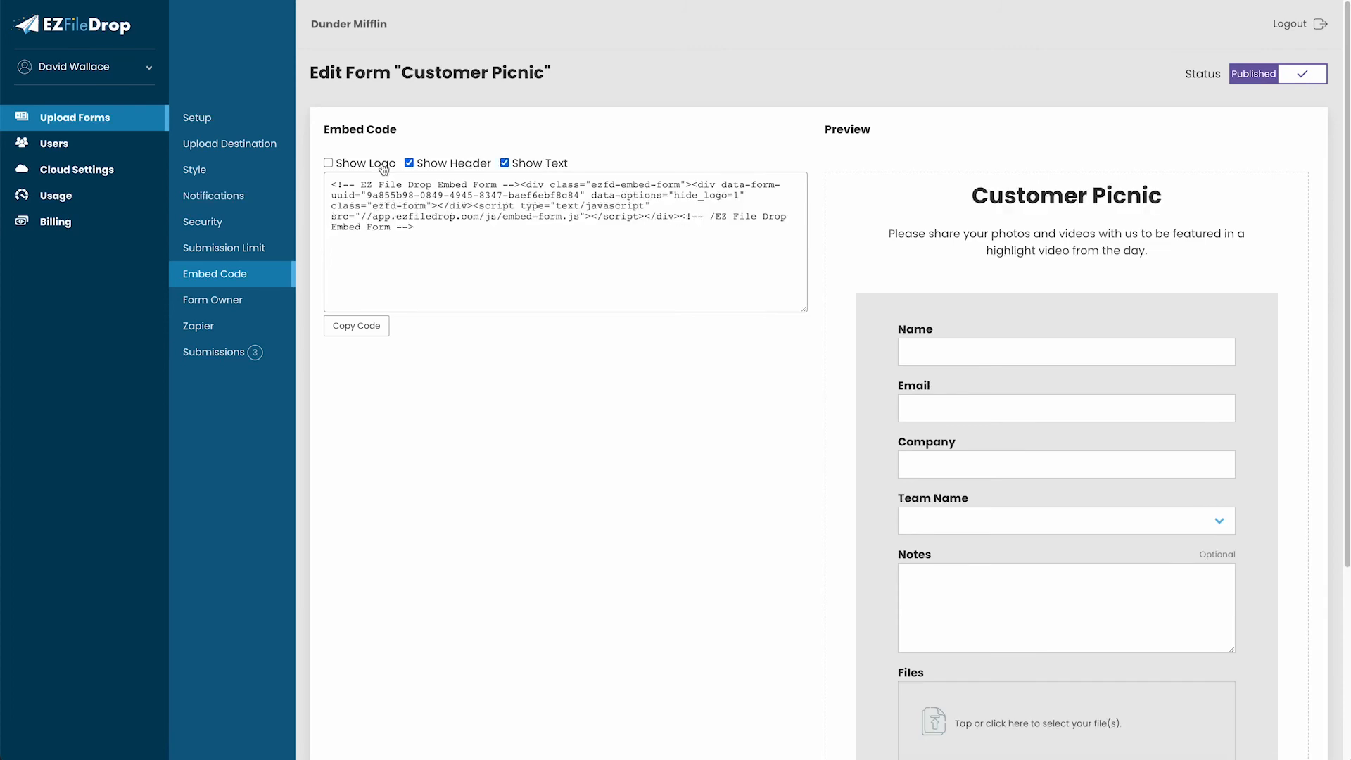
{"action": "left_click", "coordinate": [379, 166]}
Look over the Form Owner and Zapier settings, then return to the Customer Picnic Setup page.
{"action": "left_click", "coordinate": [213, 300]}
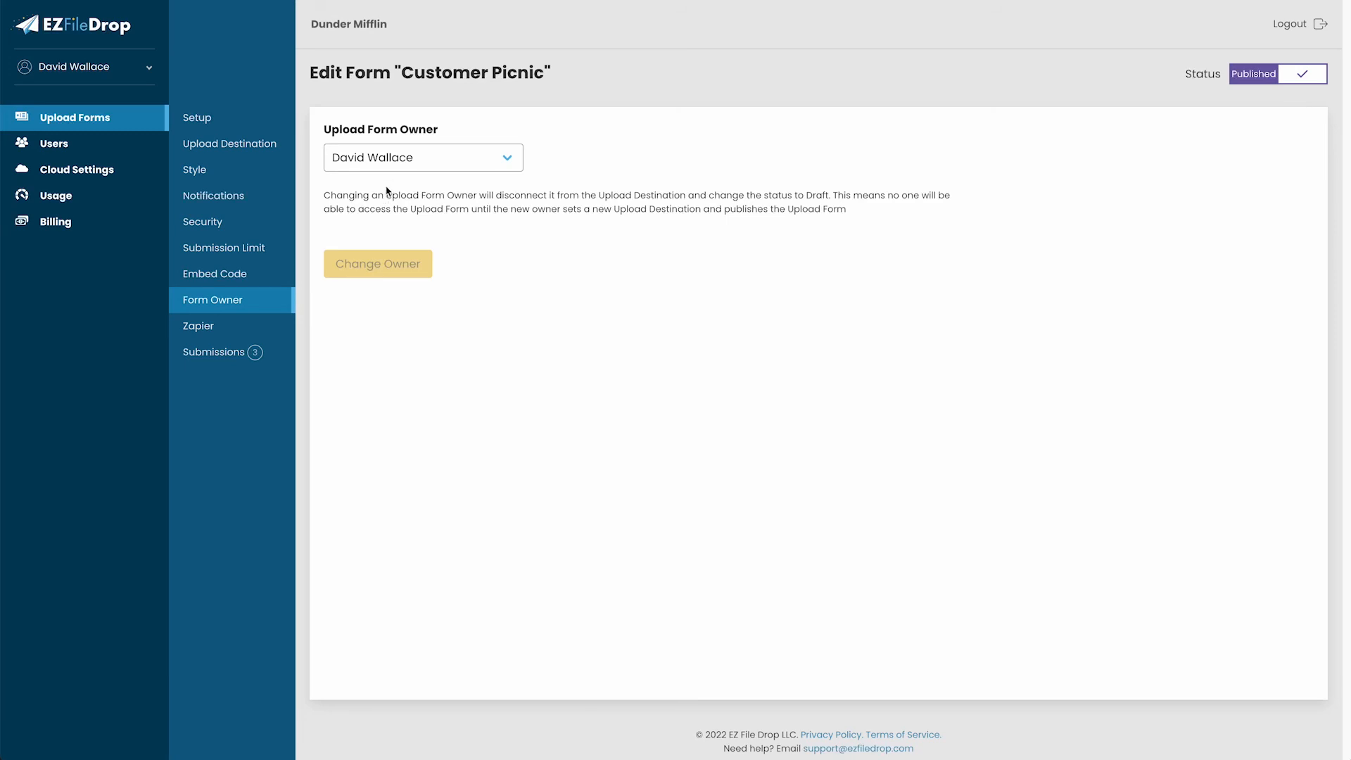
{"action": "left_click", "coordinate": [262, 327]}
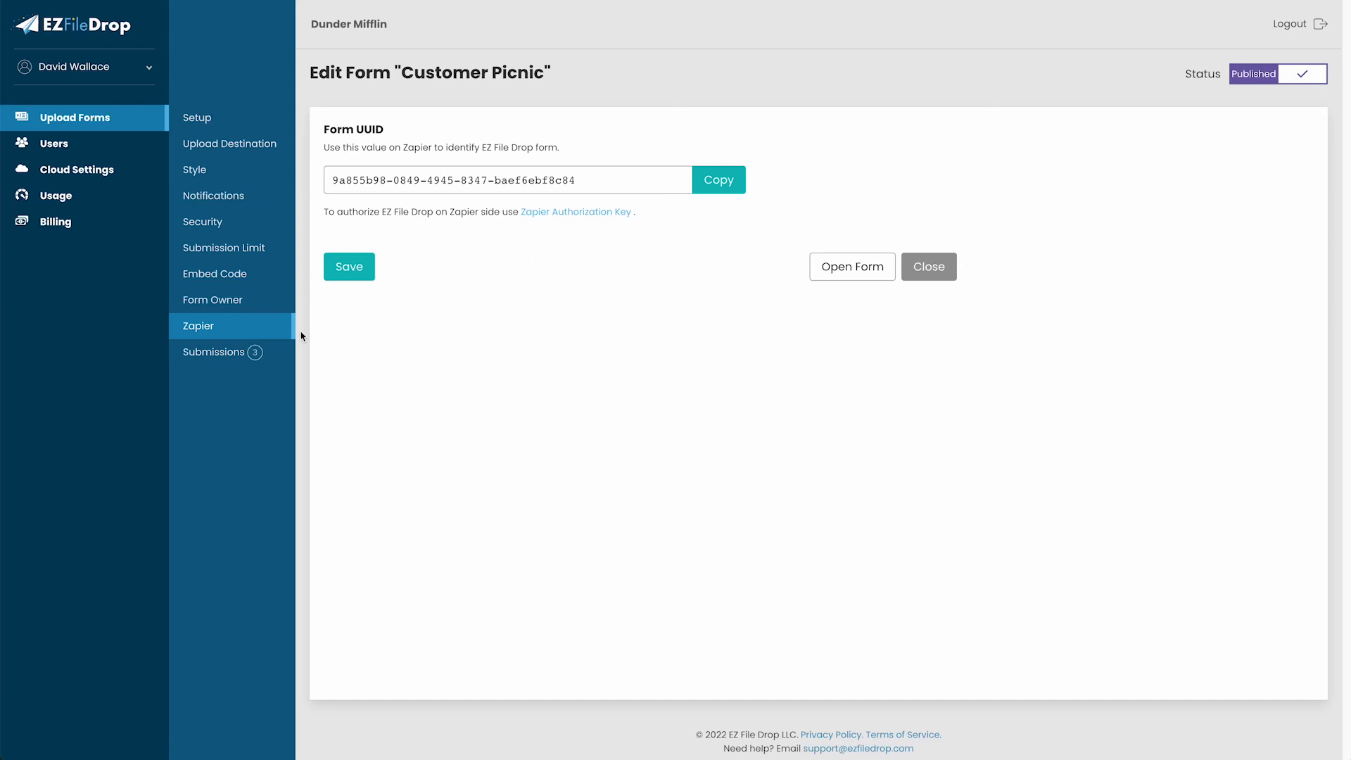
{"action": "left_click", "coordinate": [220, 120]}
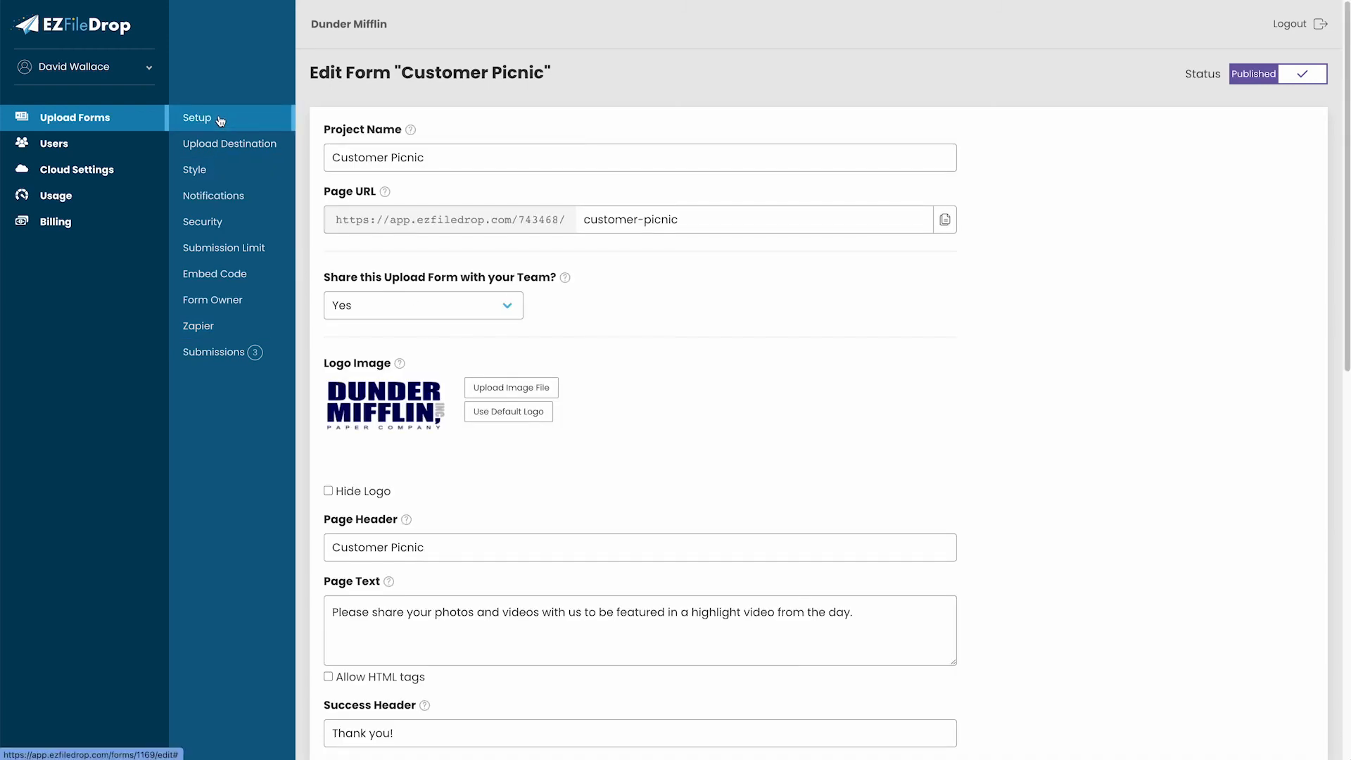
On the live Customer Picnic form, enter the uploader's name, email, company Dunder Mifflin, and choose Yellow Team.
{"action": "left_click", "coordinate": [127, 120]}
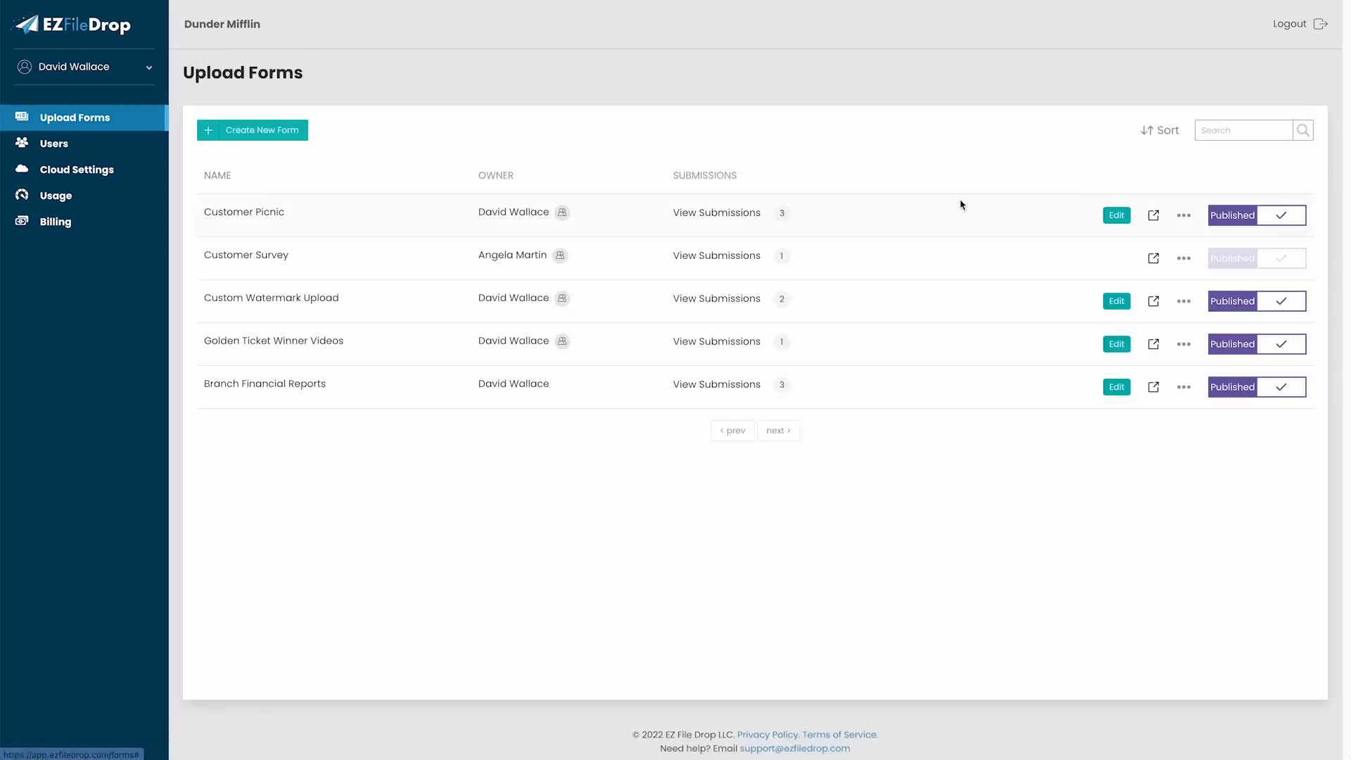
{"action": "left_click", "coordinate": [1153, 215]}
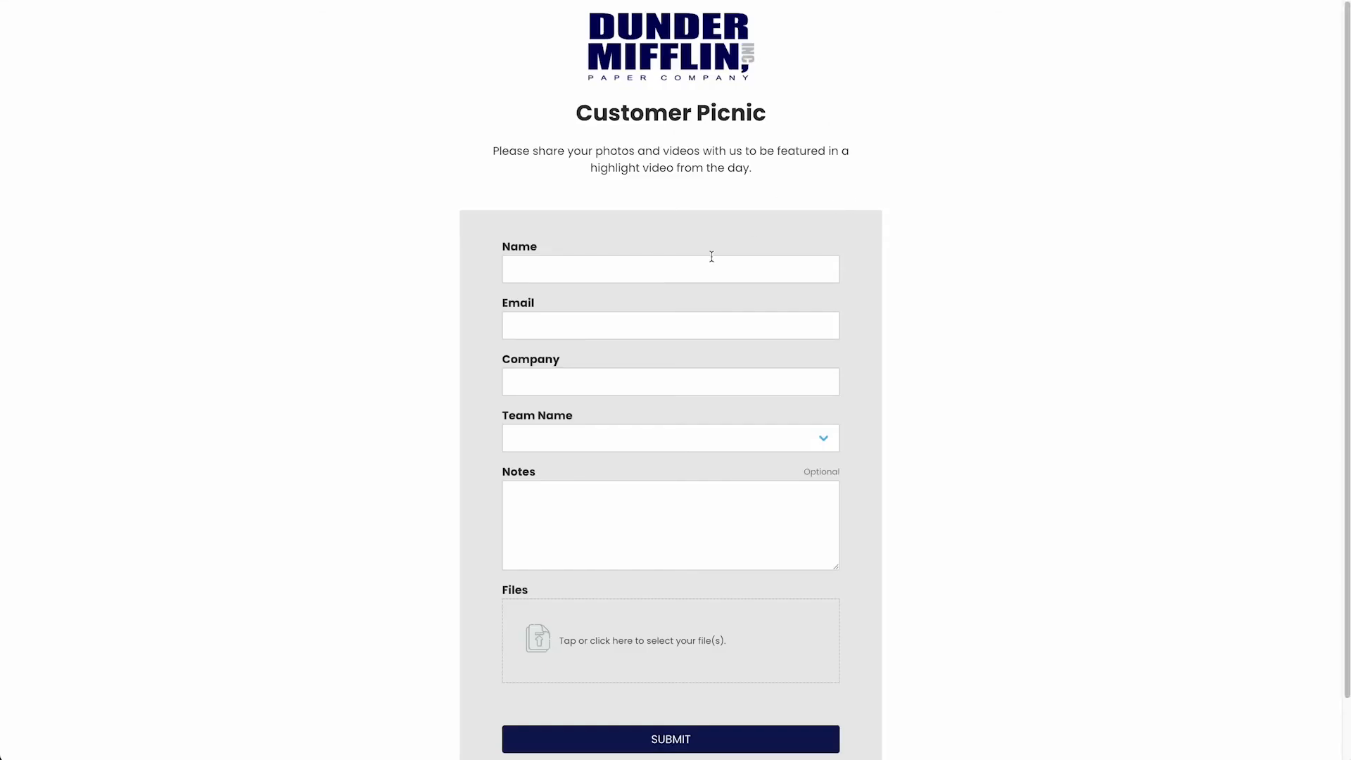
{"action": "left_click", "coordinate": [618, 270]}
{"action": "type", "text": "Stanley"}
{"action": "type", "text": "Hudson"}
{"action": "key", "text": "Tab"}
{"action": "key", "text": "Tab"}
{"action": "type", "text": "Dunder Mifflin"}
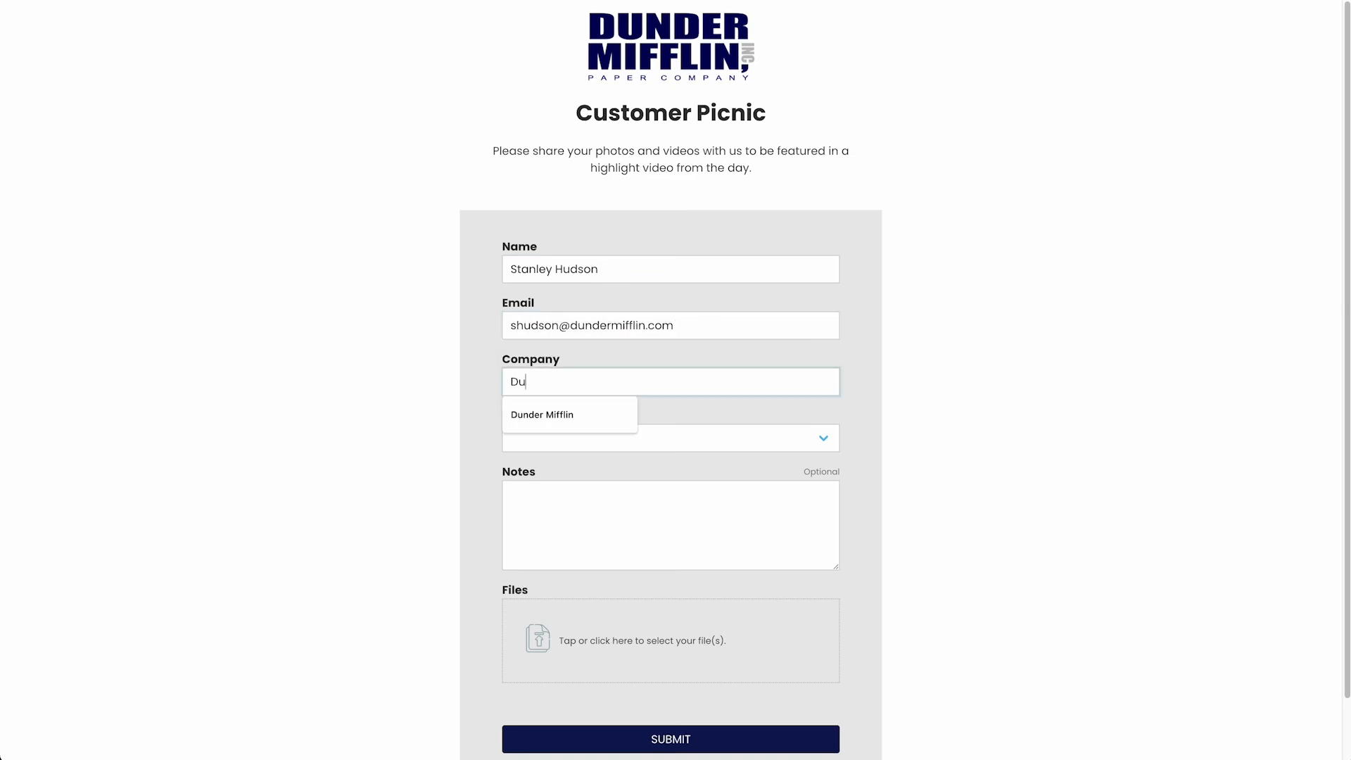
{"action": "left_click", "coordinate": [790, 438]}
{"action": "left_click", "coordinate": [700, 509]}
Attach the nine picnic images and submit the test upload.
{"action": "left_click", "coordinate": [642, 640]}
{"action": "scroll", "coordinate": [612, 365], "scroll_direction": "down", "scroll_amount": 5}
{"action": "left_click", "coordinate": [563, 314]}
{"action": "left_click", "coordinate": [562, 452], "text": "shift"}
{"action": "left_click", "coordinate": [916, 488]}
{"action": "scroll", "coordinate": [1048, 497], "scroll_direction": "down", "scroll_amount": 2}
{"action": "scroll", "coordinate": [1041, 494], "scroll_direction": "up", "scroll_amount": 2}
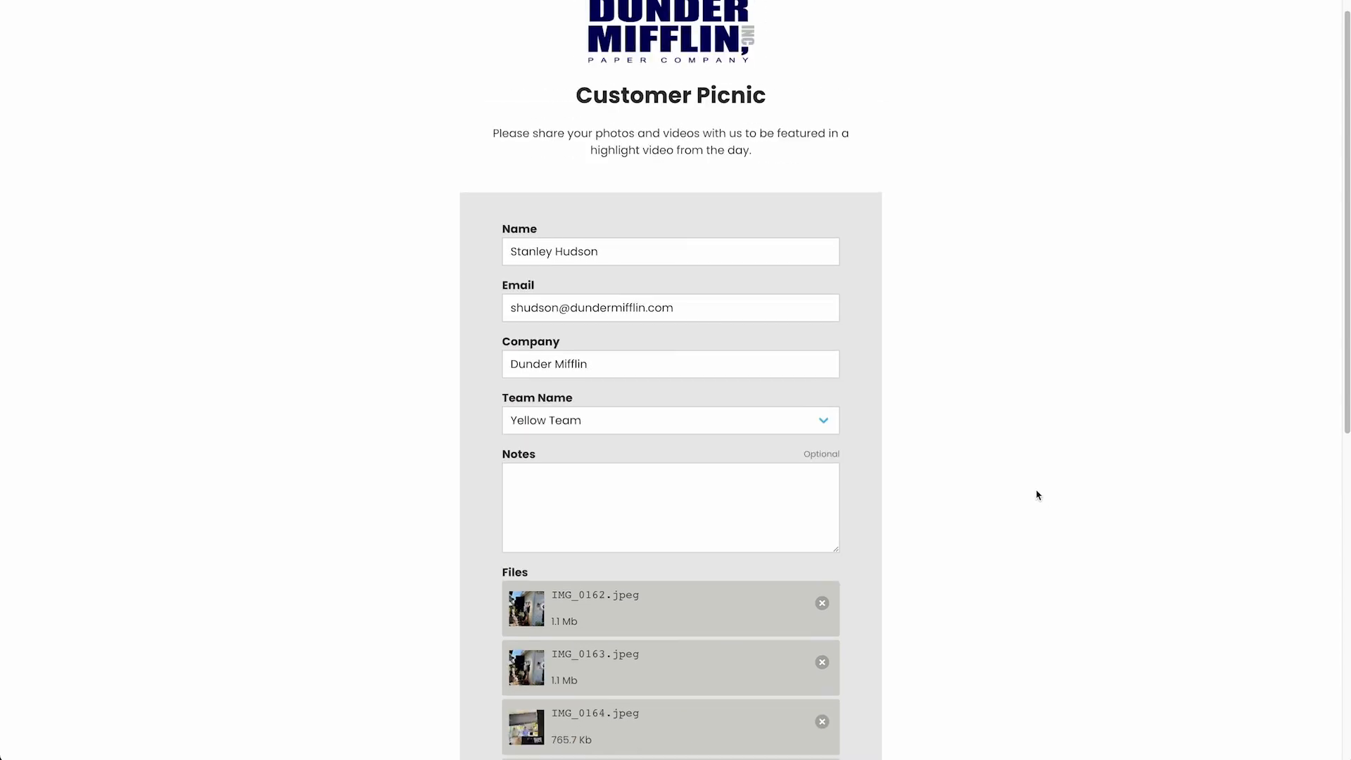
{"action": "scroll", "coordinate": [957, 441], "scroll_direction": "down", "scroll_amount": 5}
{"action": "scroll", "coordinate": [957, 444], "scroll_direction": "down", "scroll_amount": 3}
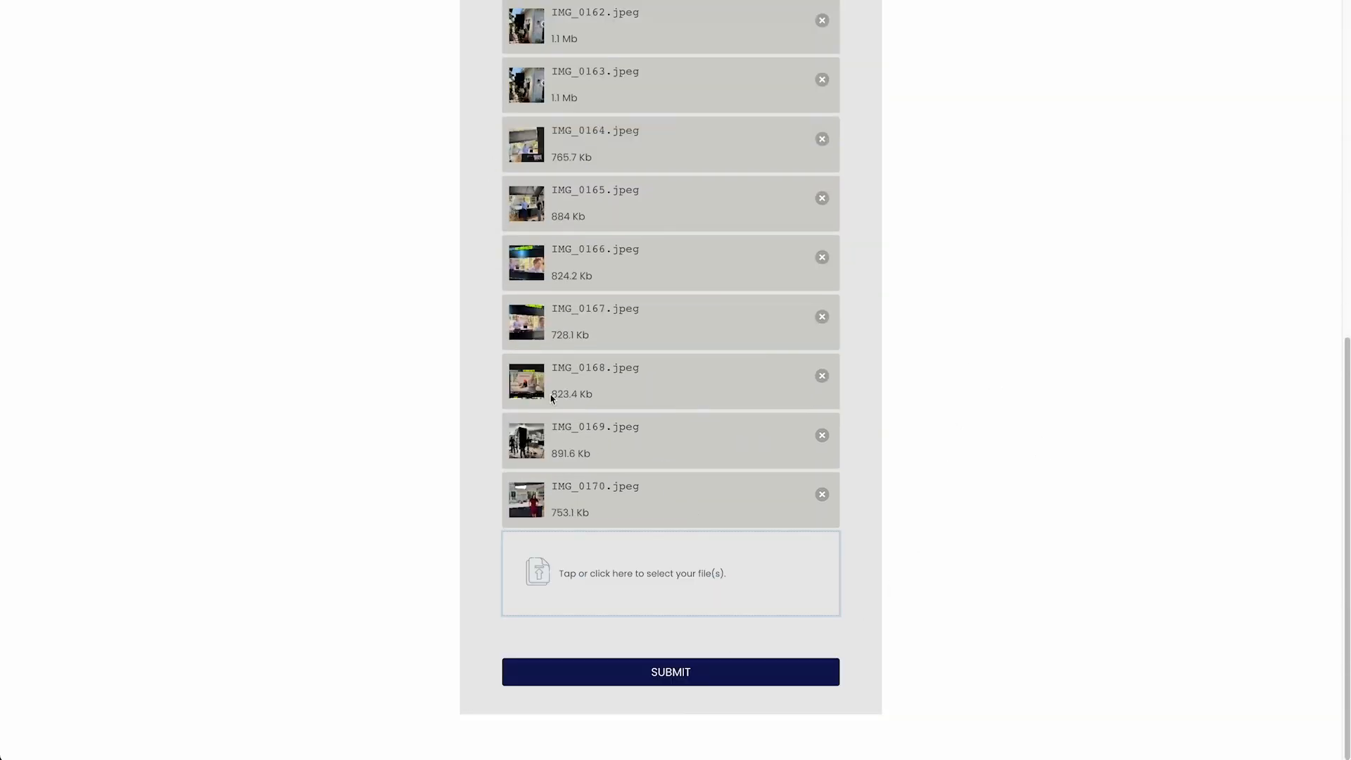
{"action": "left_click", "coordinate": [671, 672]}
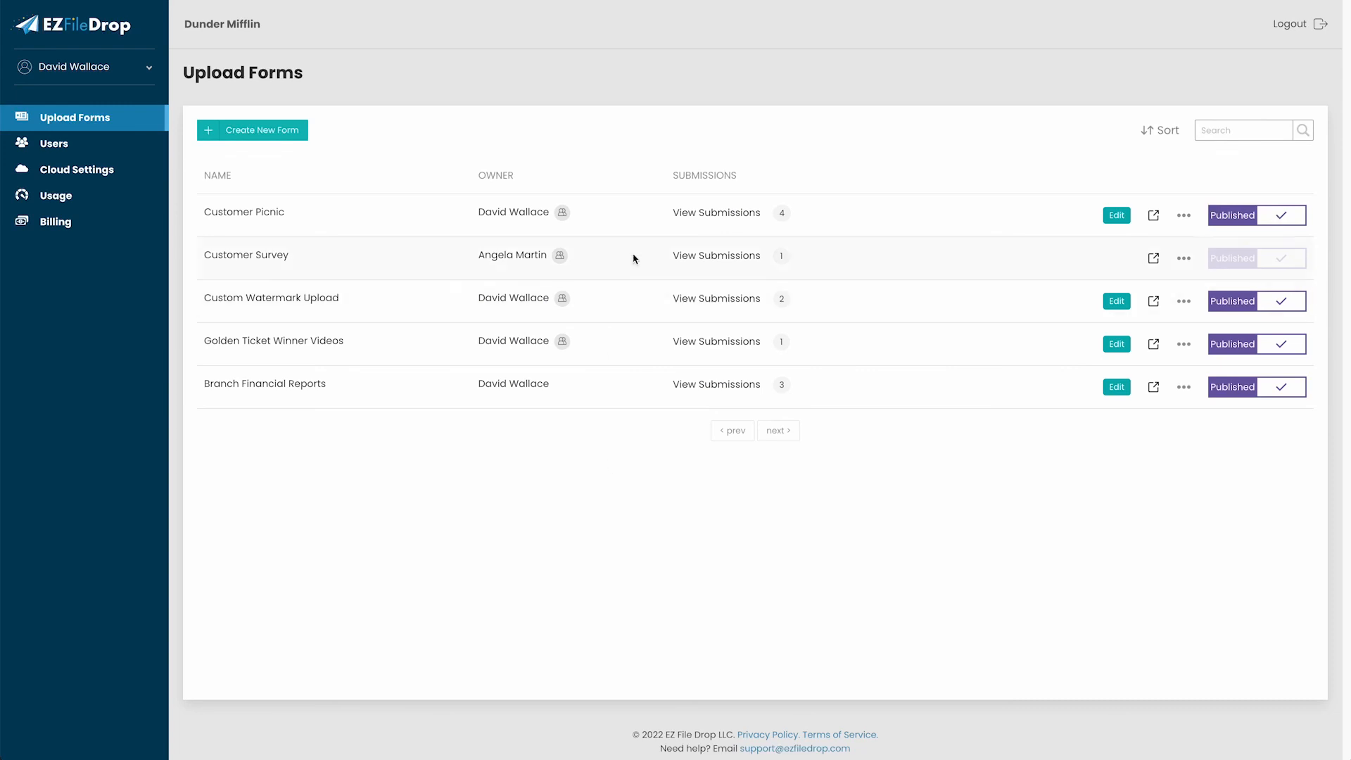
Open the Customer Picnic submissions and expand the newest one, confirming 9 files totalling 7.7 Mb.
{"action": "left_click", "coordinate": [704, 215]}
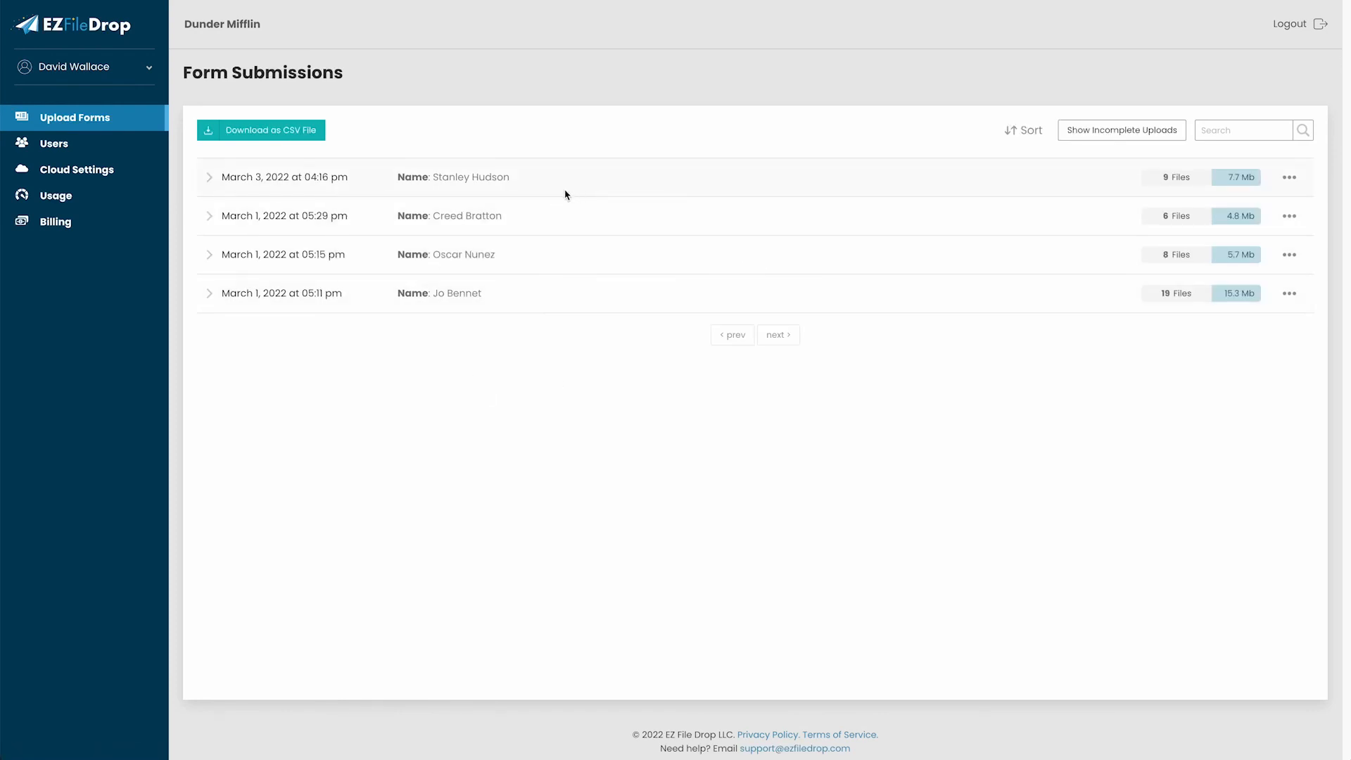
{"action": "left_click", "coordinate": [207, 178]}
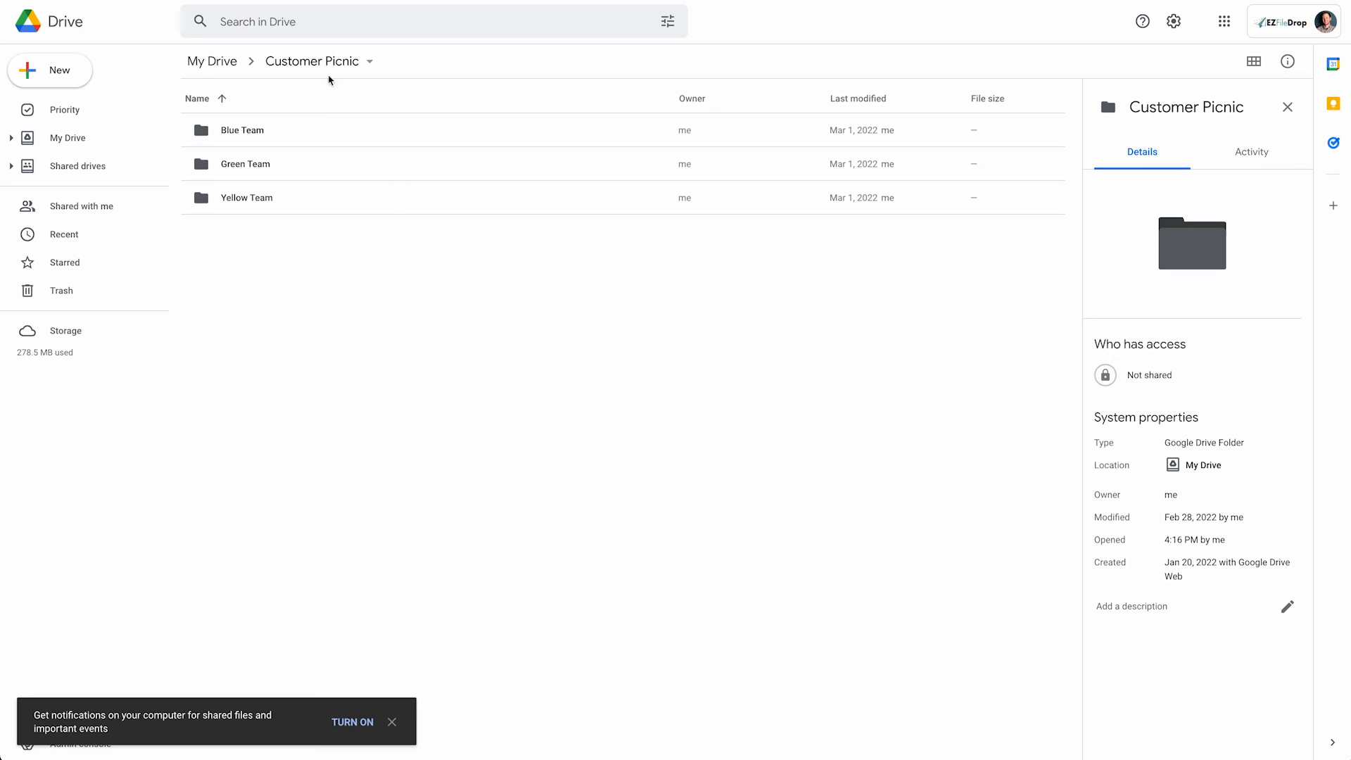
Open Yellow Team and the submitter's subfolder in Google Drive, confirming images IMG_0162–IMG_0170.
{"action": "left_click", "coordinate": [338, 199]}
{"action": "double_click", "coordinate": [339, 200]}
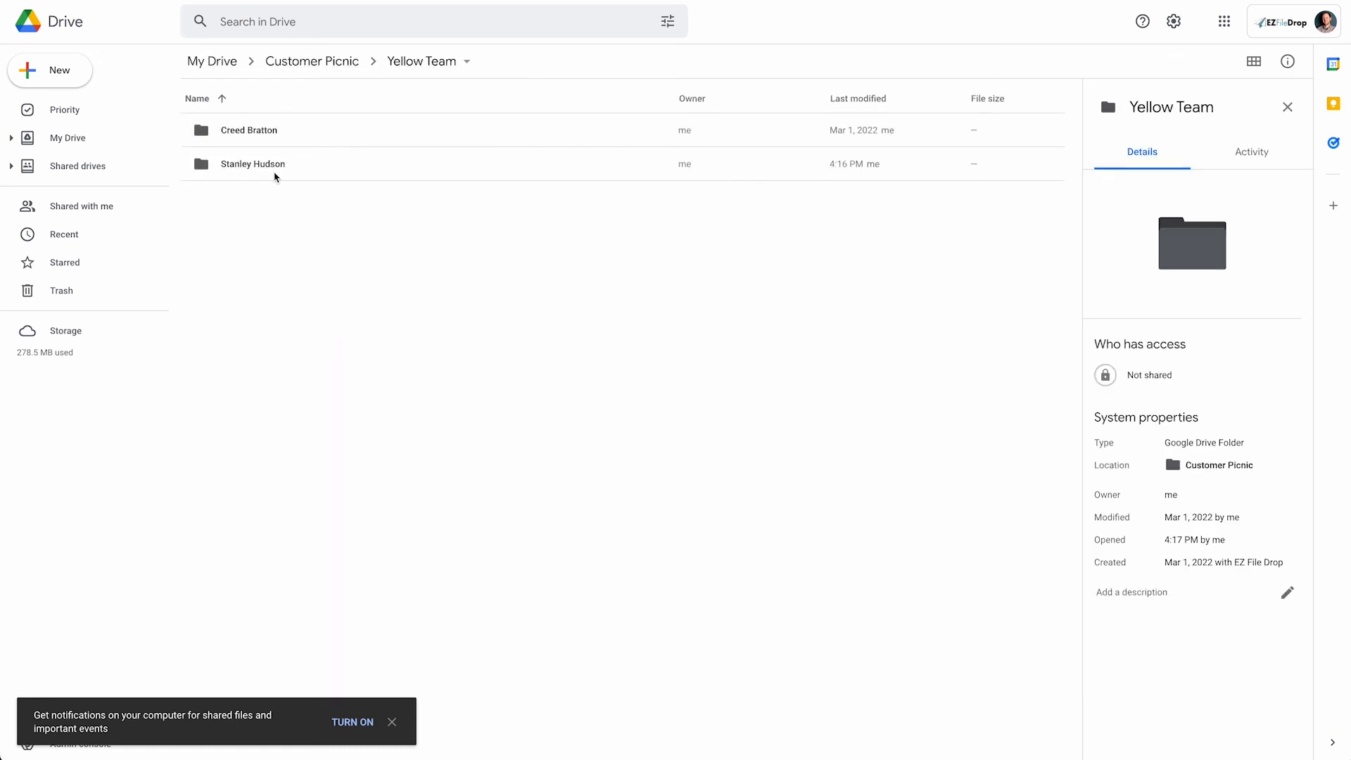
{"action": "double_click", "coordinate": [343, 174]}
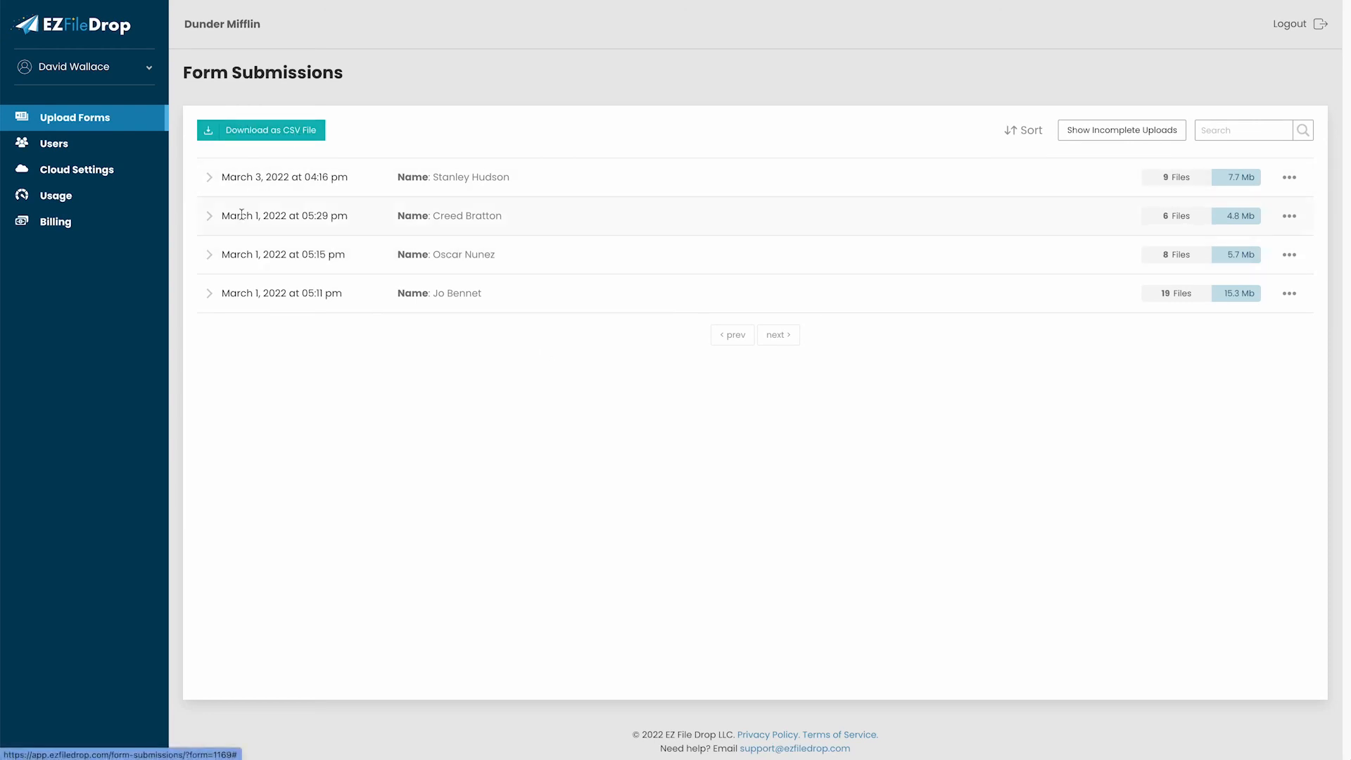
Return to the Upload Forms list and open the ••• extra actions menu for Customer Picnic.
{"action": "left_click", "coordinate": [209, 216]}
{"action": "left_click", "coordinate": [209, 216]}
{"action": "left_click", "coordinate": [91, 117]}
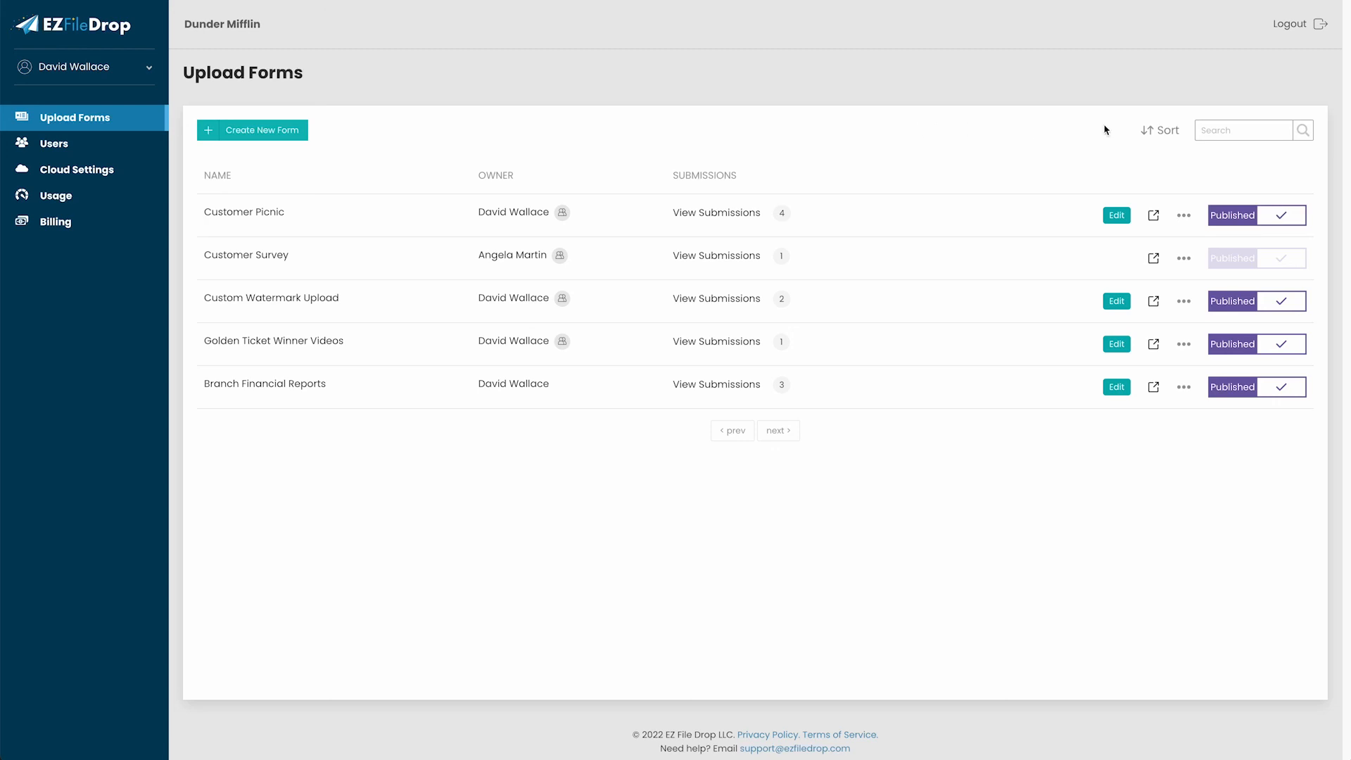
{"action": "left_click", "coordinate": [1184, 215]}
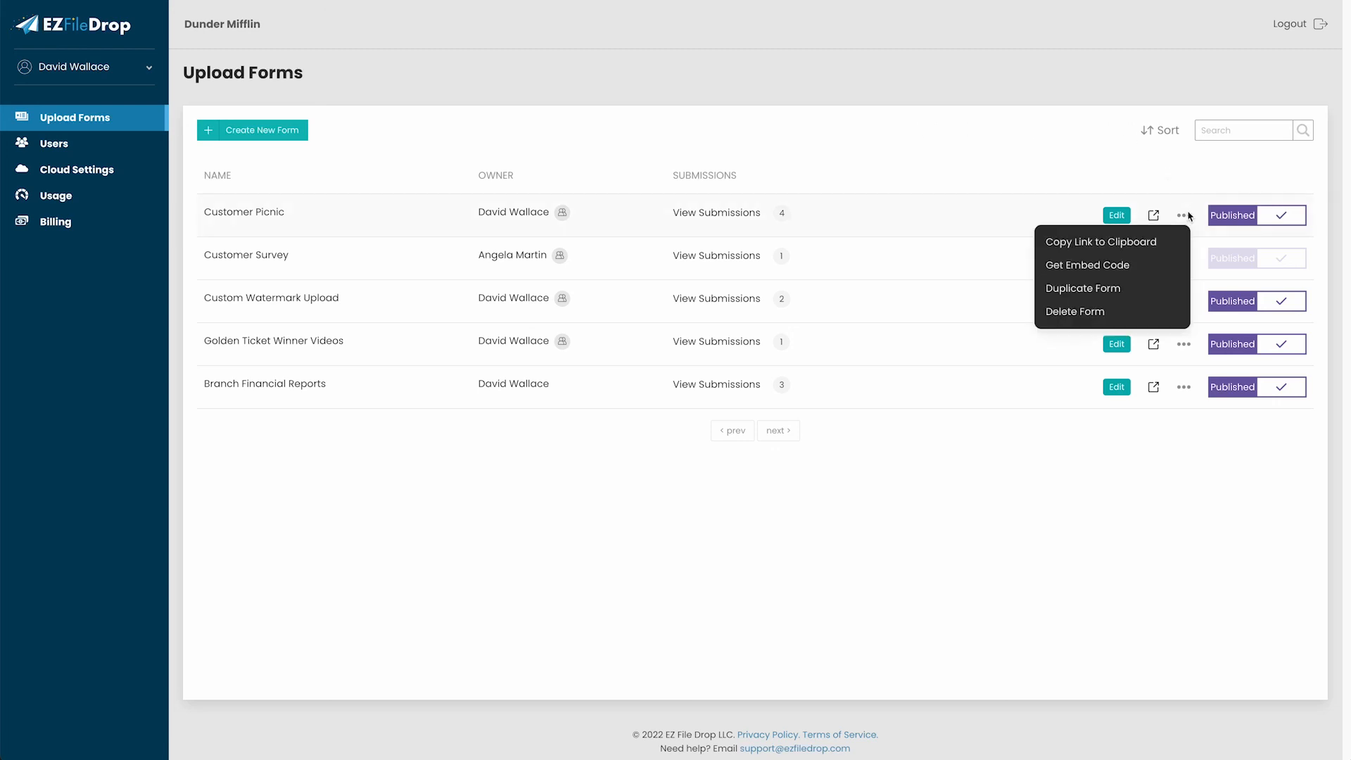